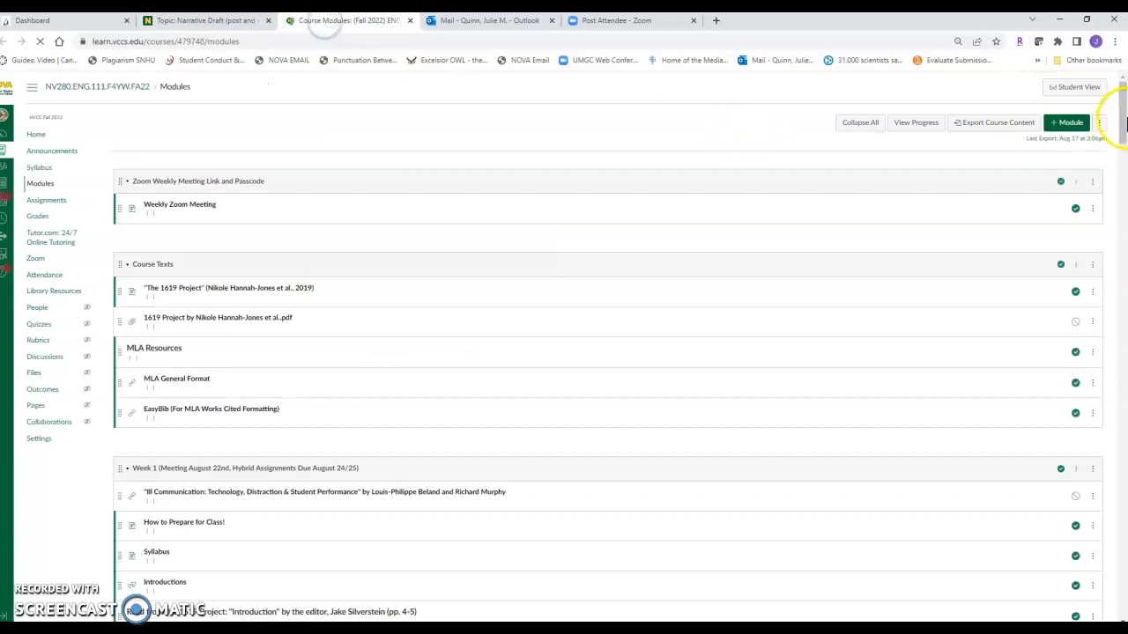
Find the Week 3 narrative draft assignment in the modules, switch to its discussion and check the main and response post deadlines.
drag(1124, 101, 1124, 201)
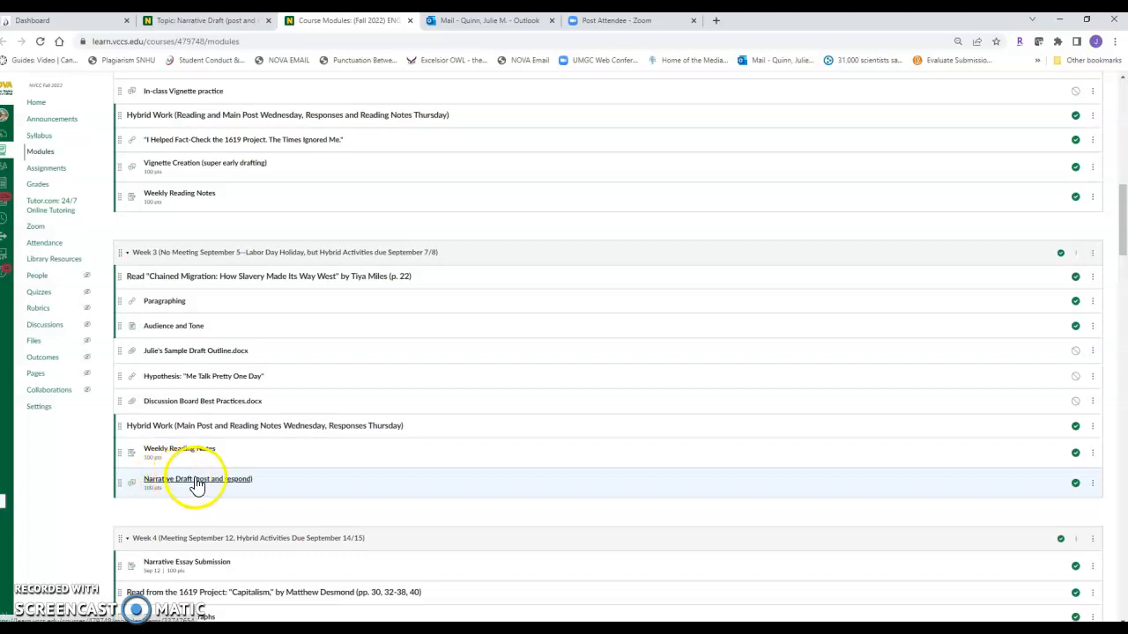
click(227, 20)
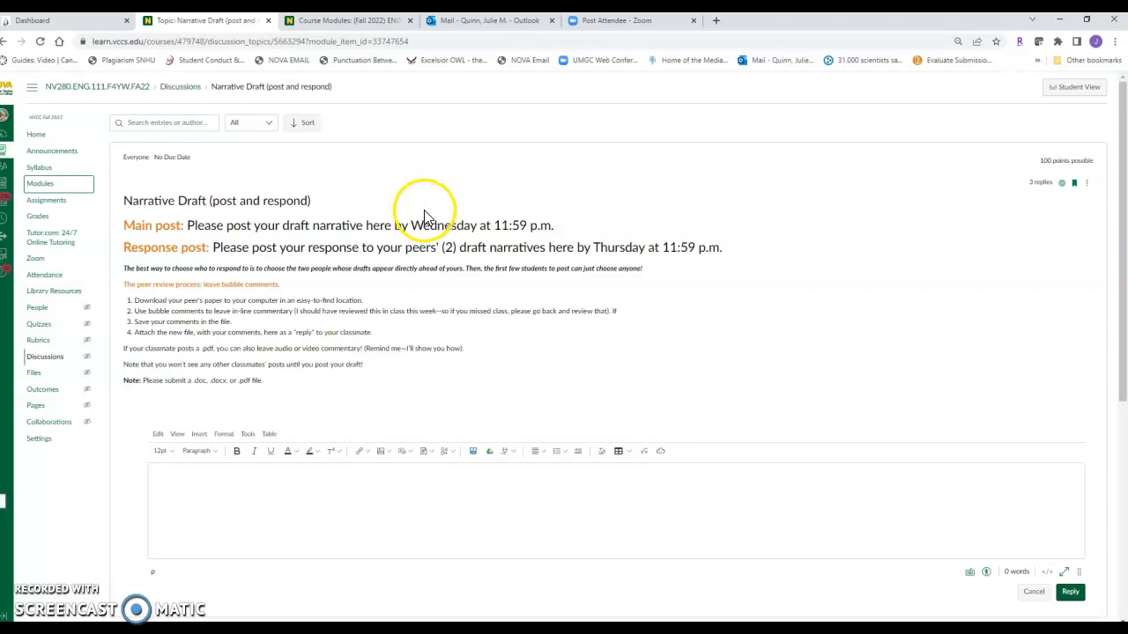
drag(412, 225, 553, 230)
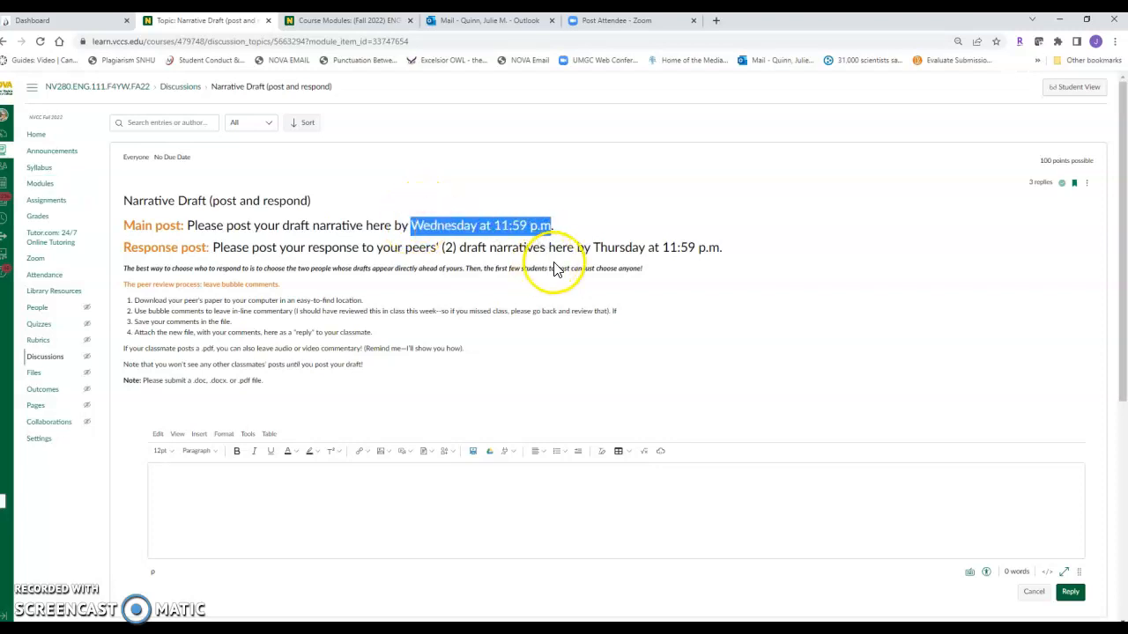
click(553, 251)
drag(592, 249, 737, 262)
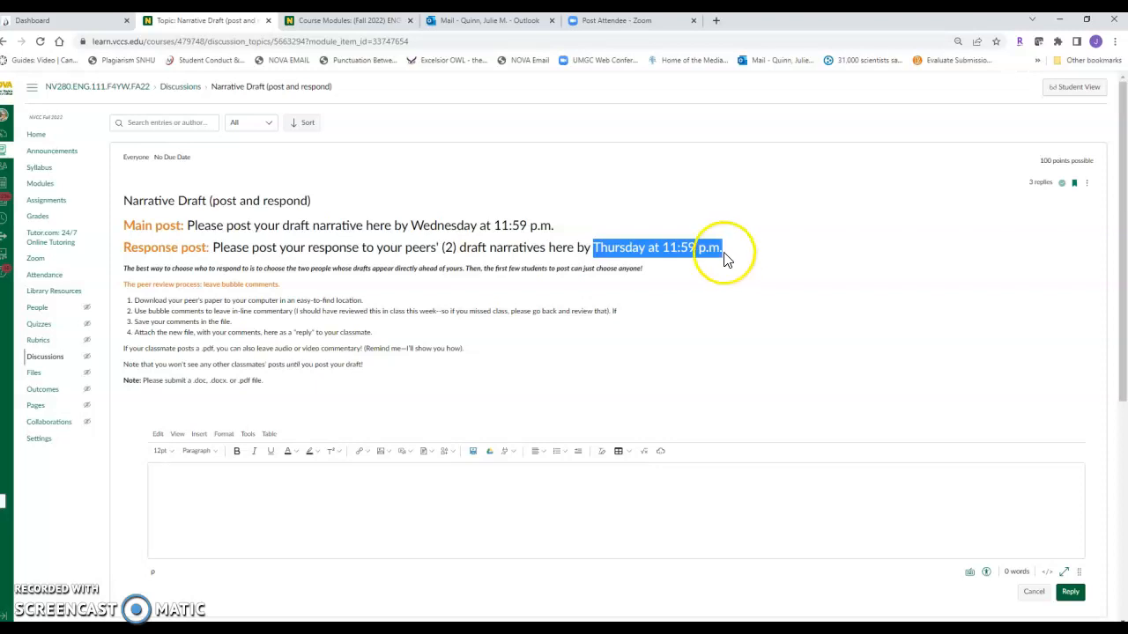
Start a fresh reply to the Narrative Draft discussion with the text "See my file here." and sign it with the poster's first name.
click(435, 517)
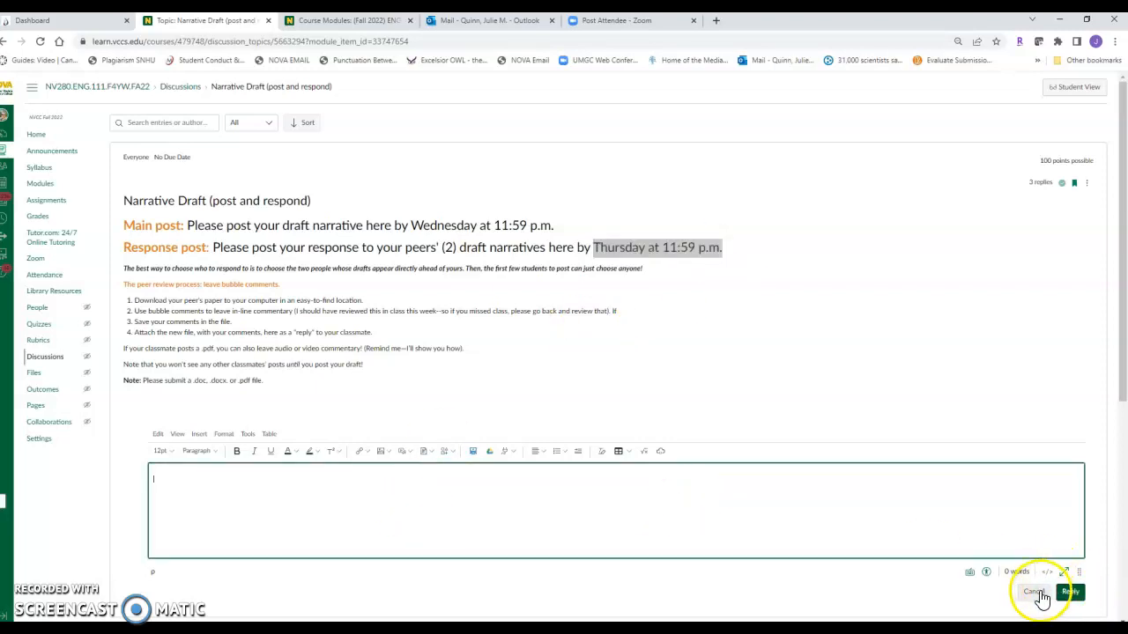
click(1034, 591)
click(137, 445)
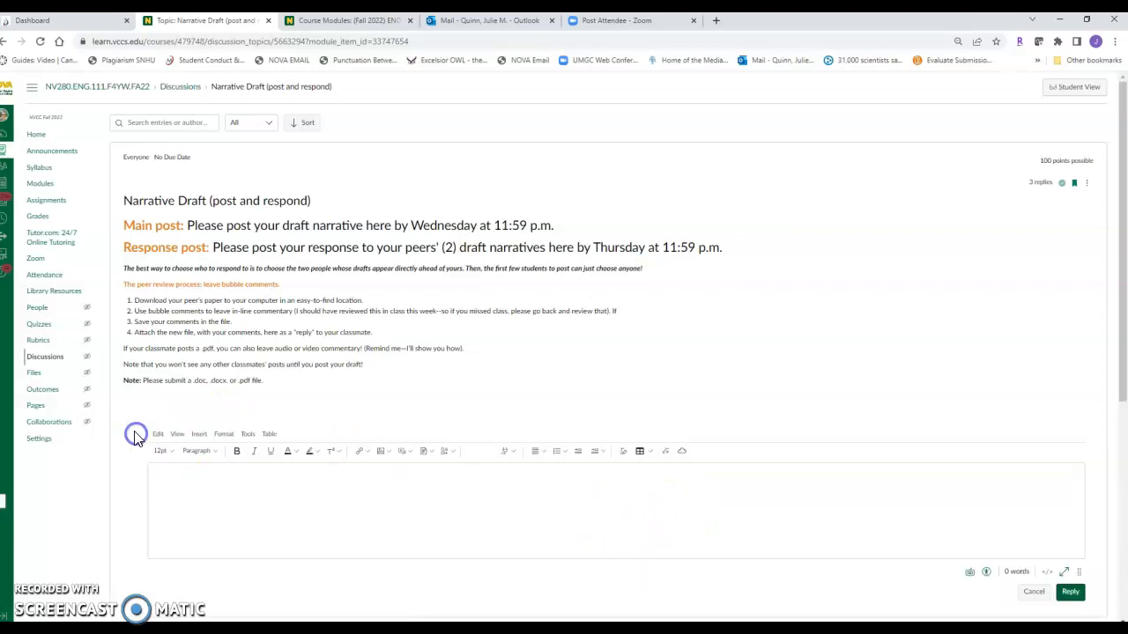
click(673, 535)
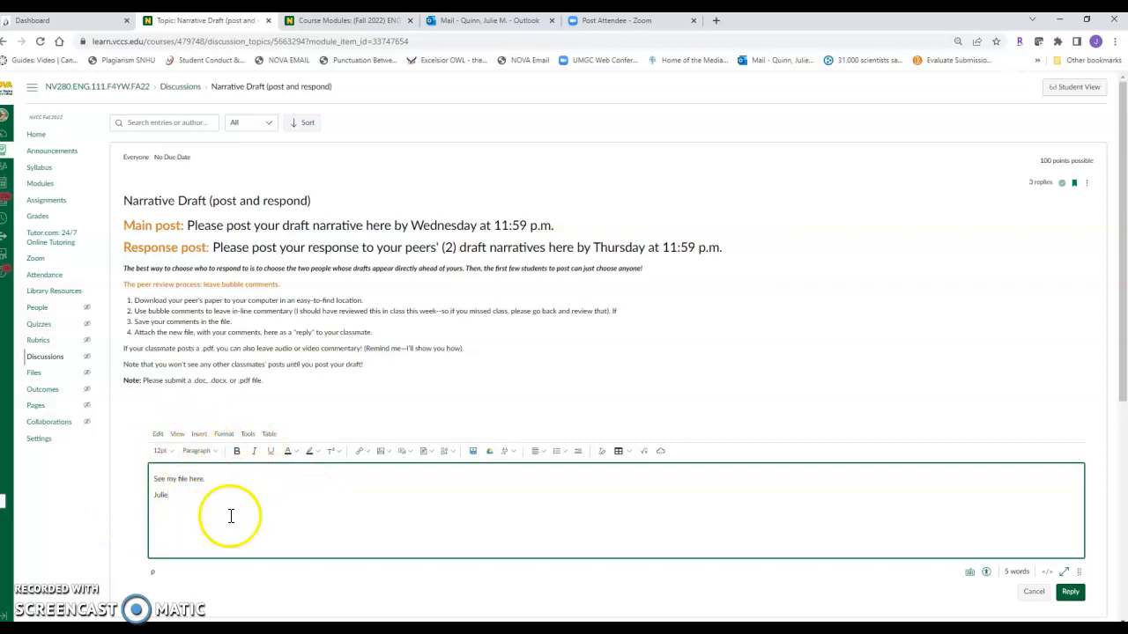
Upload Vignette practice.docx into the reply with its link on a separate line below the signature, and post the reply.
click(429, 453)
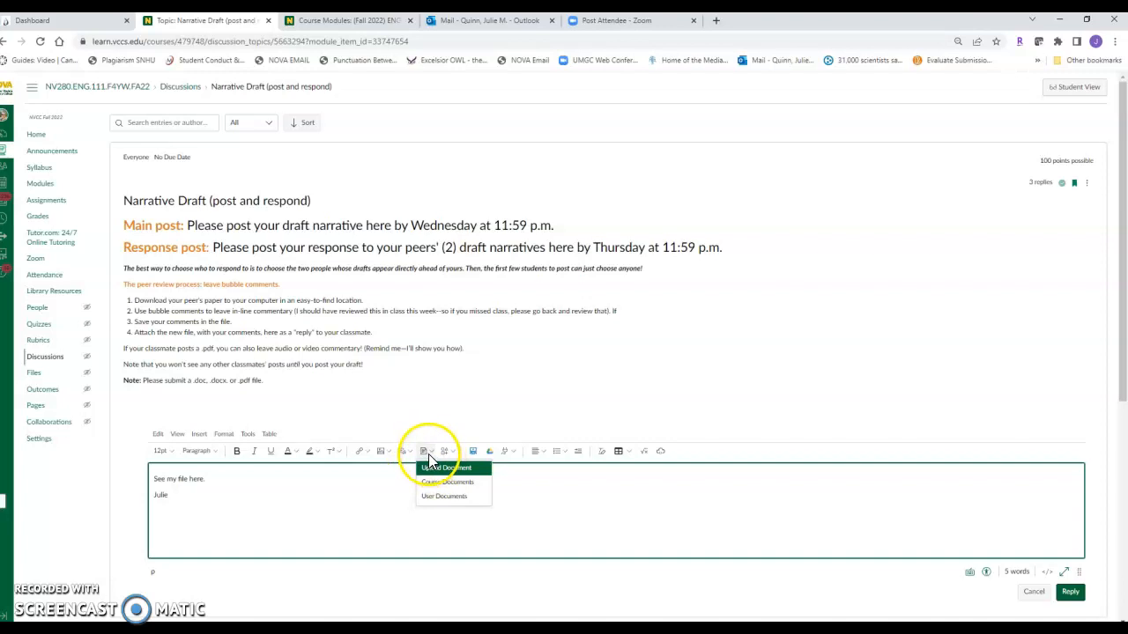
click(432, 468)
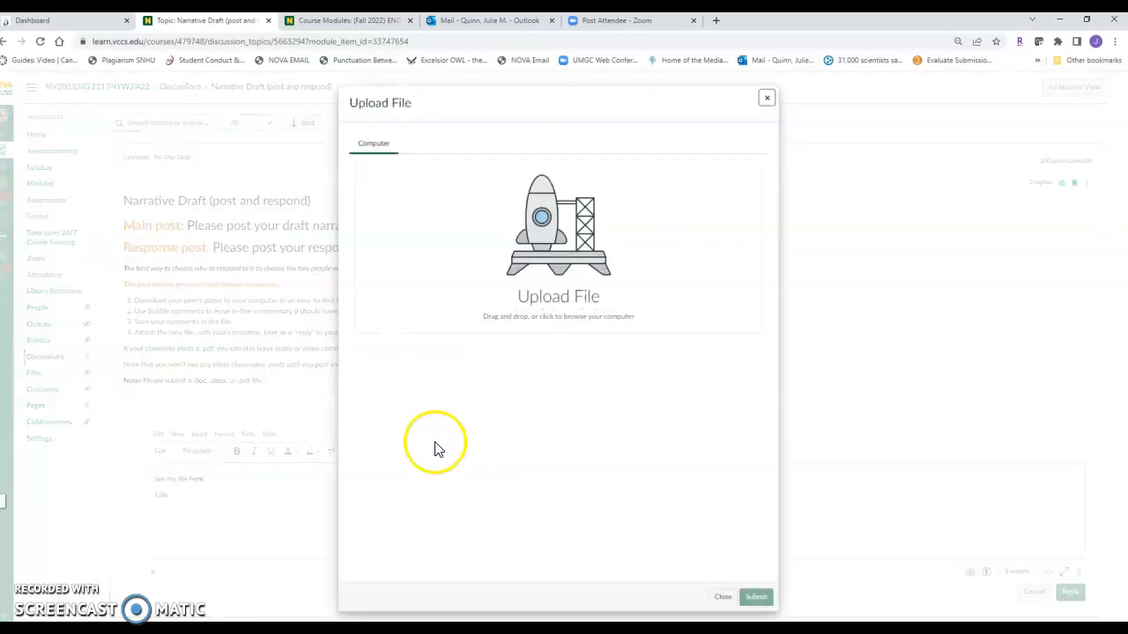
click(461, 284)
double_click(339, 311)
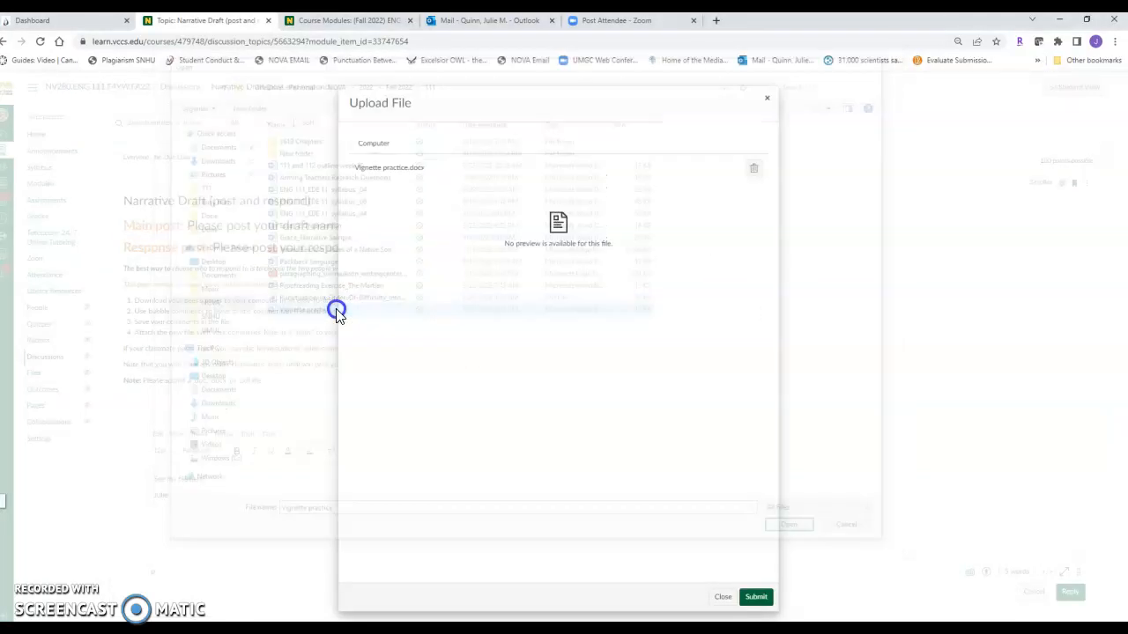
click(763, 599)
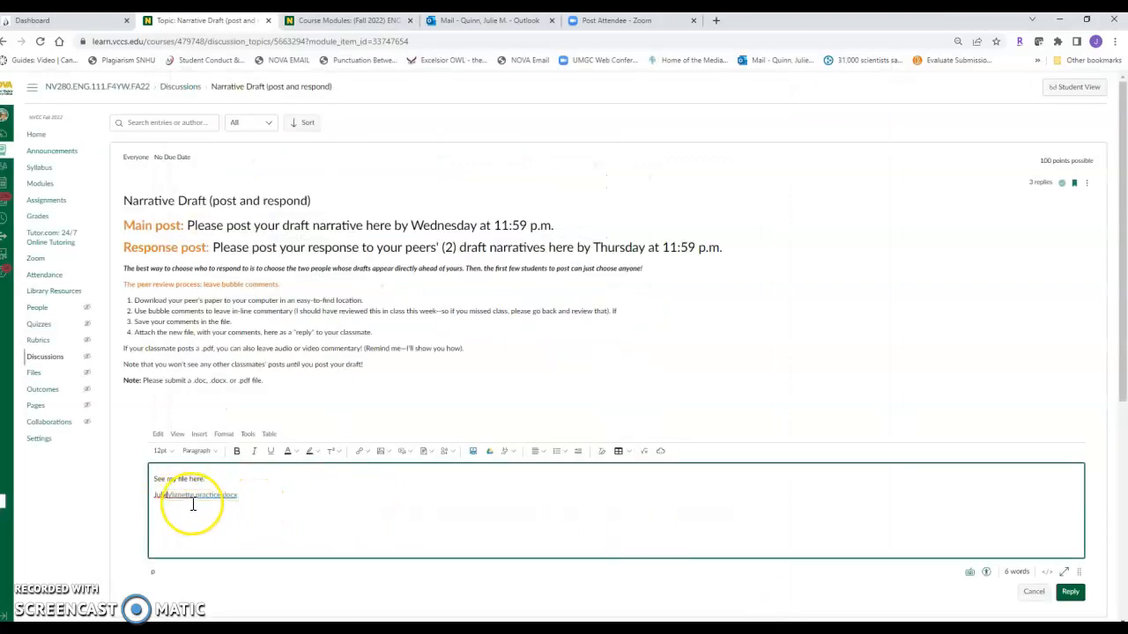
key(Return)
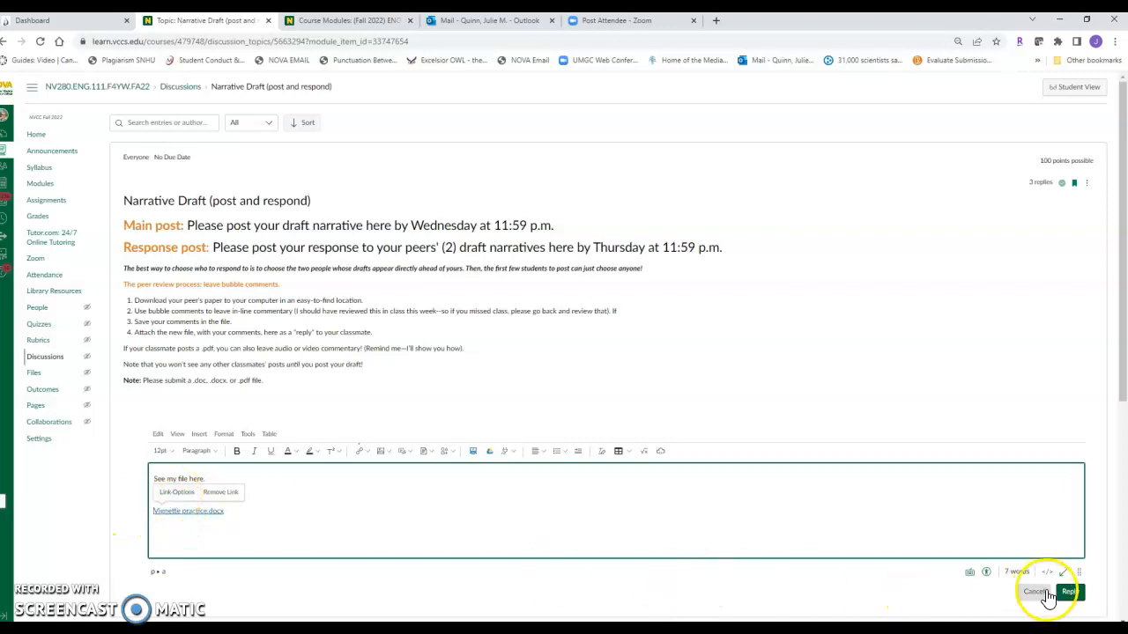
click(1069, 592)
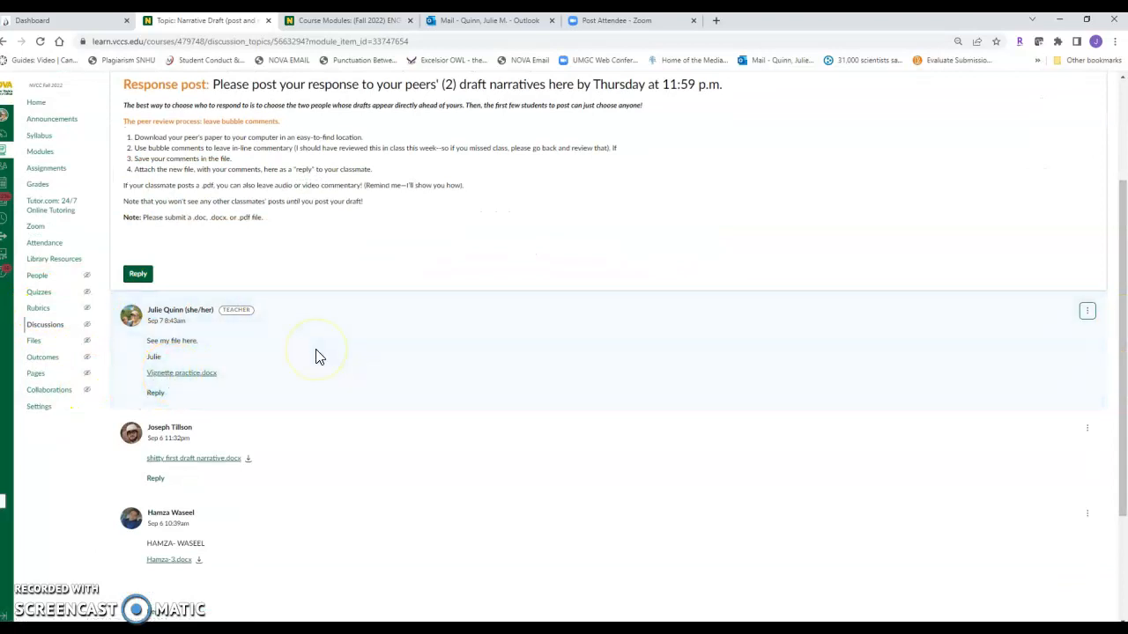
Download Vignette practice.docx from the new discussion post, open it in Word and enable editing.
click(229, 516)
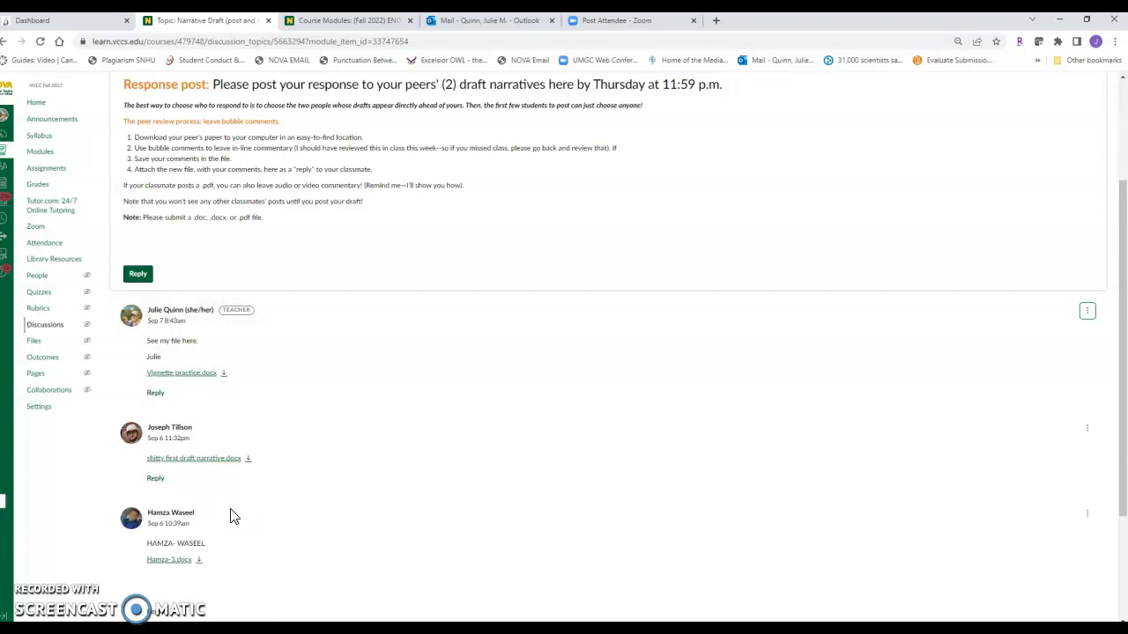
drag(185, 458, 244, 453)
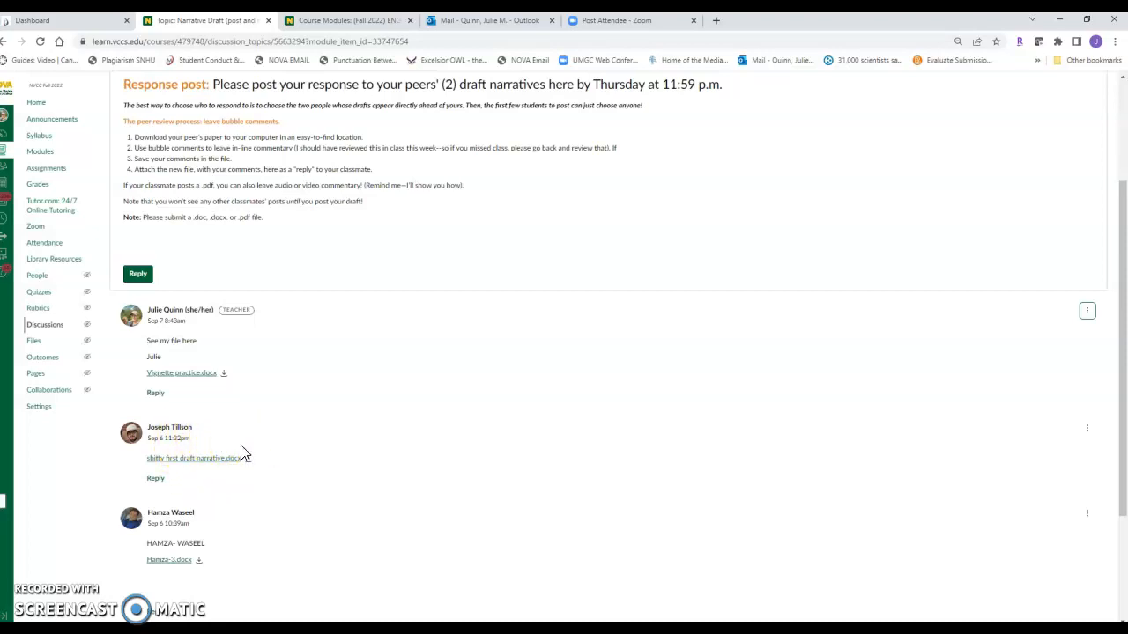
click(225, 376)
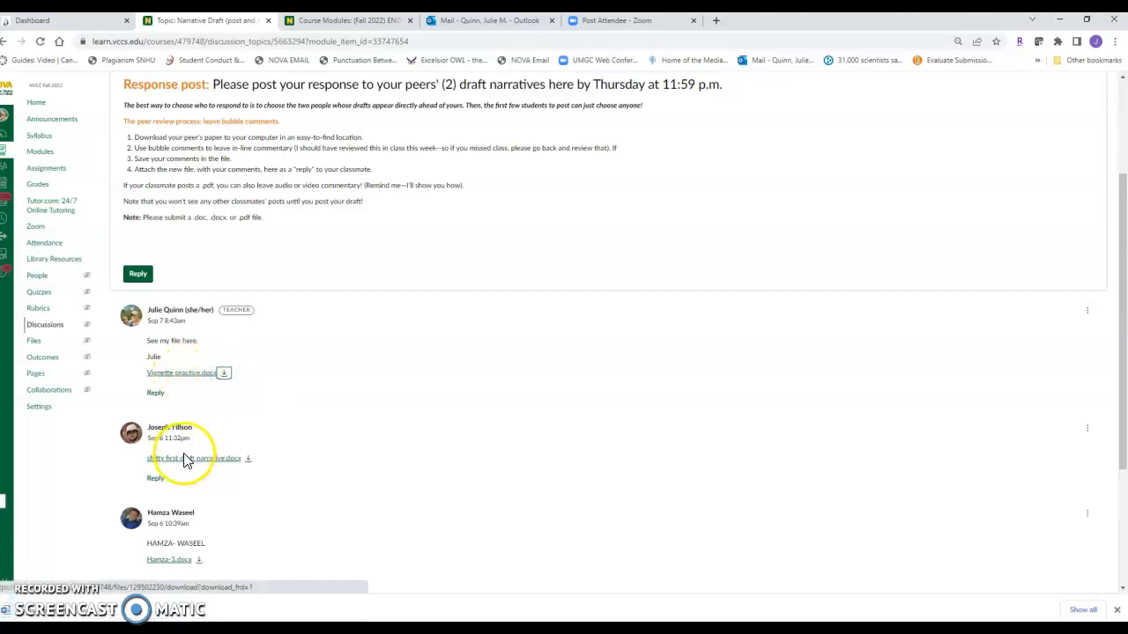
click(65, 615)
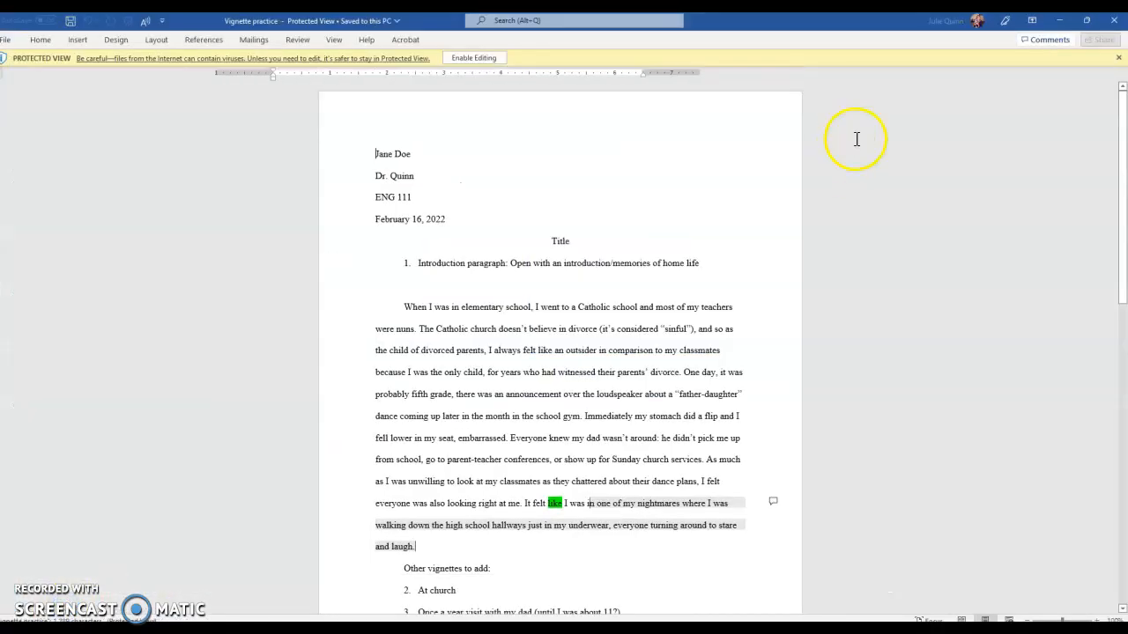
click(472, 58)
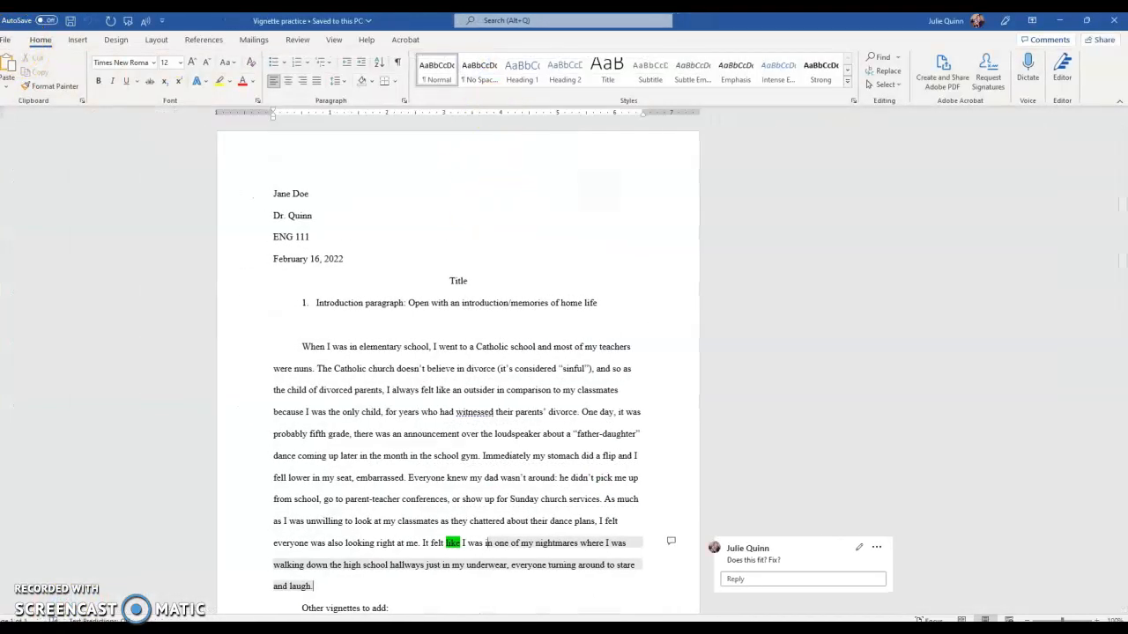
Save a copy of the document as Vignette practice in the 111 folder, replacing the existing file.
click(5, 40)
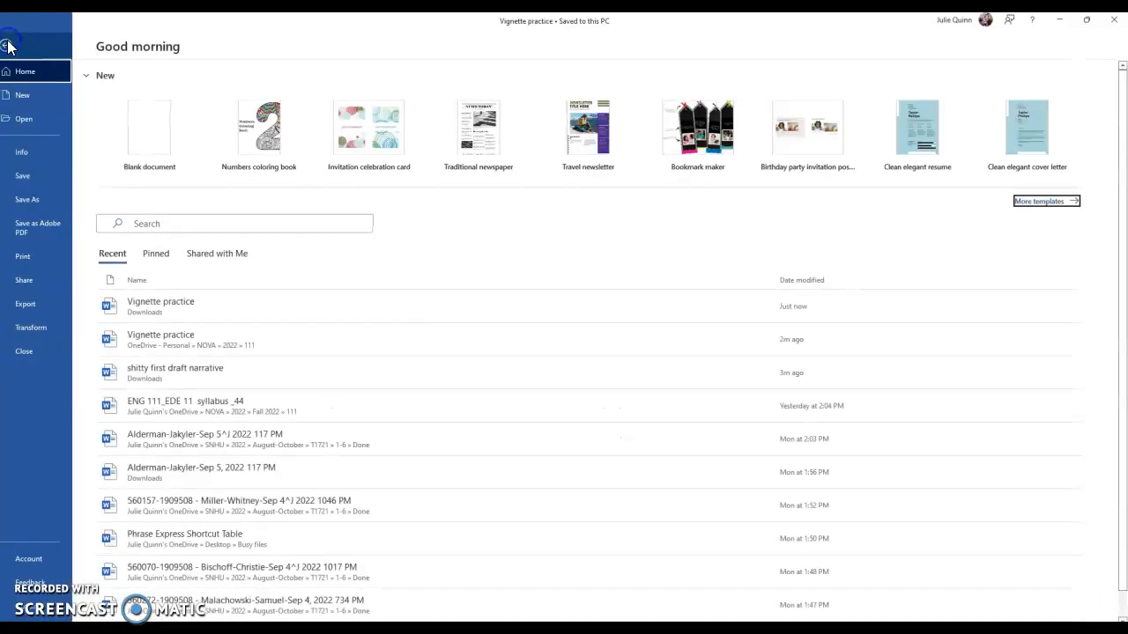
click(26, 199)
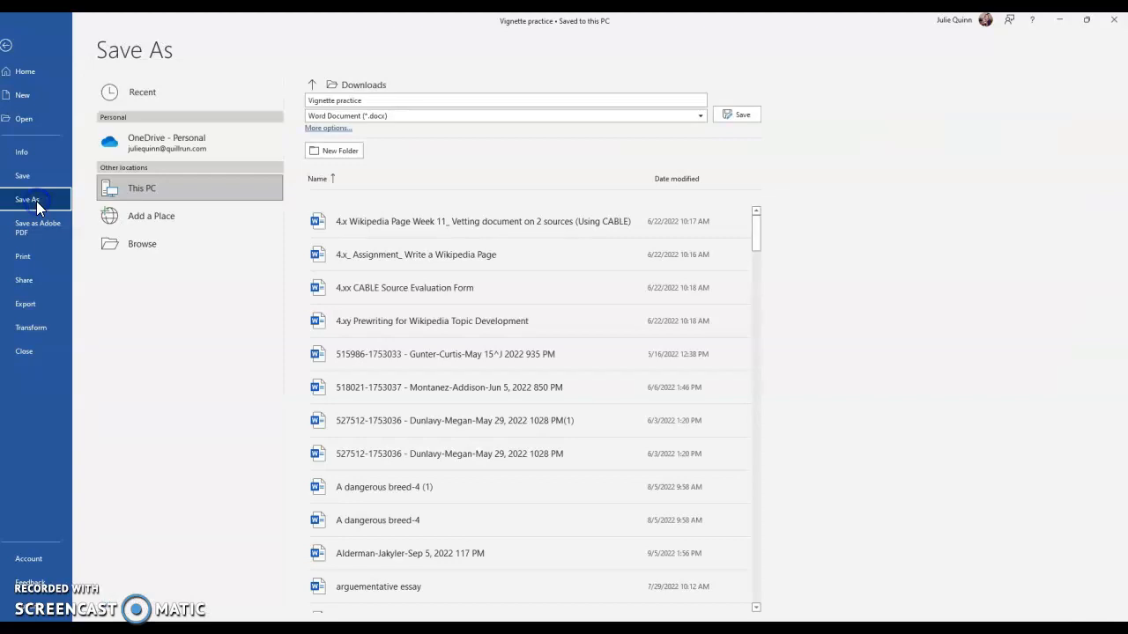
click(137, 244)
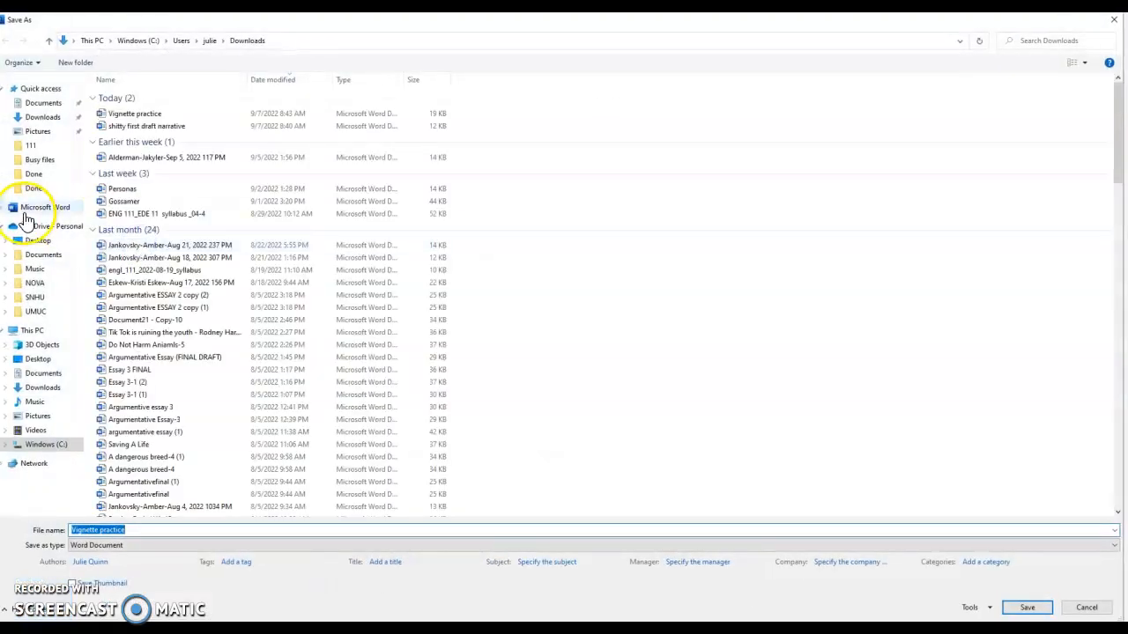
click(33, 145)
click(141, 234)
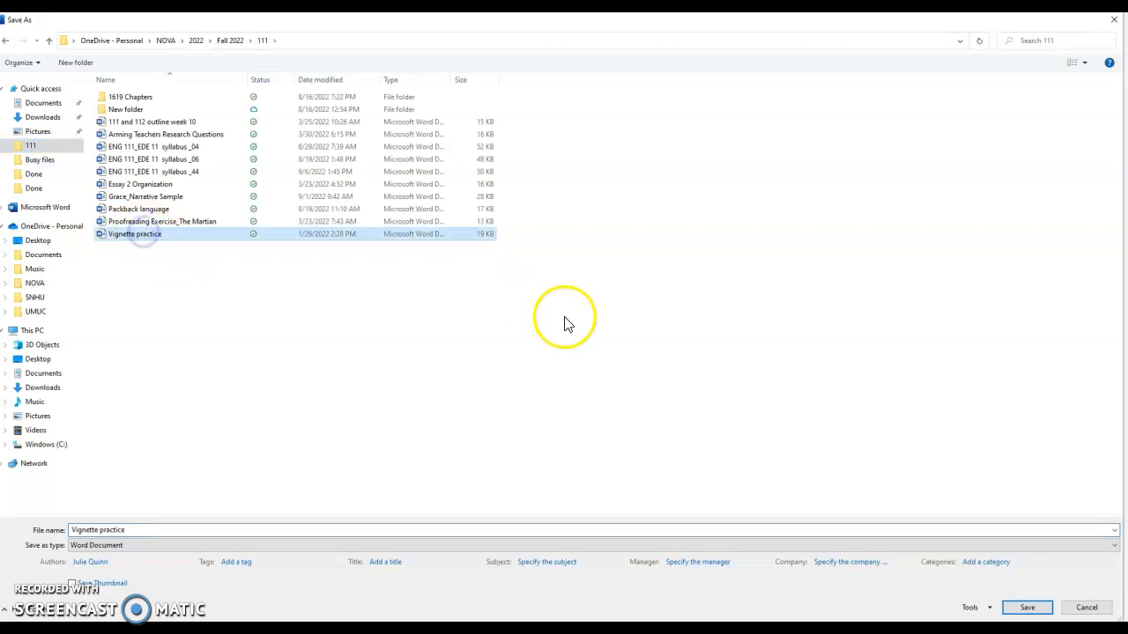
click(1036, 608)
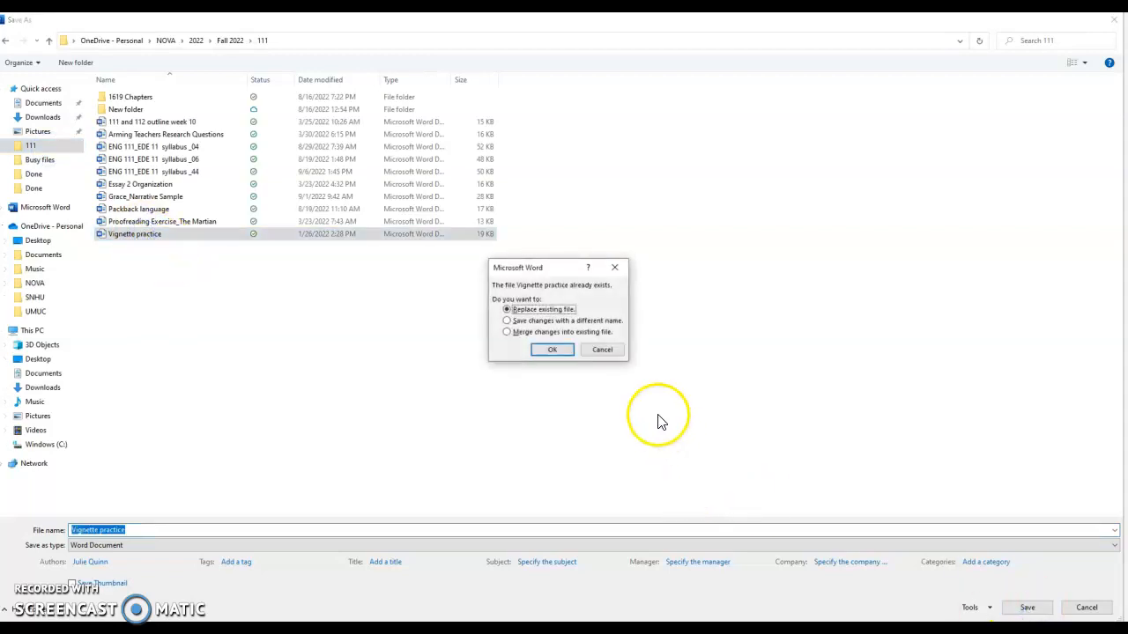
click(564, 351)
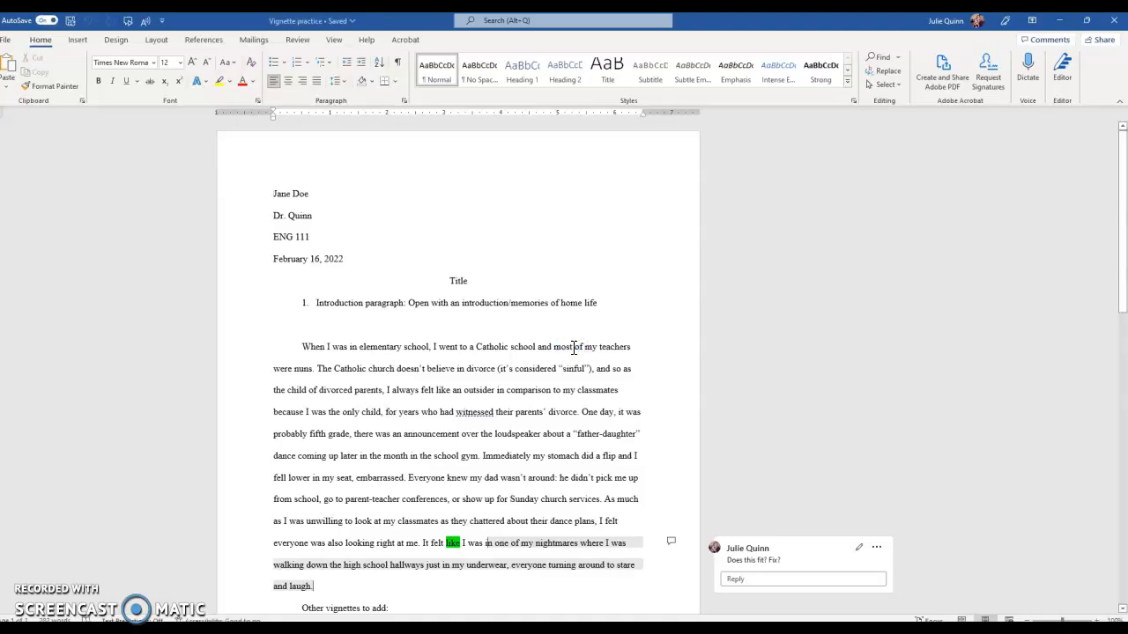
Delete the existing "Does this fit? Fix?" comment thread from the introduction paragraph.
click(878, 550)
click(912, 564)
click(454, 414)
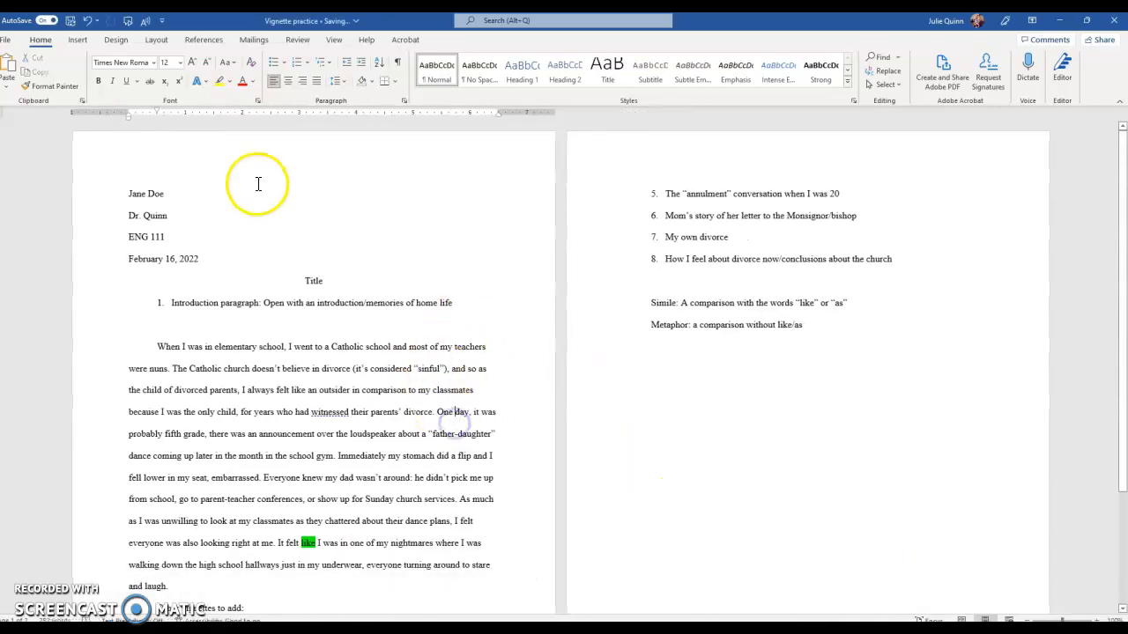
Post the comment "Did you mean...?" on the introduction passage from "school, I went to a Catholic school" through "I always".
drag(1125, 156, 1102, 125)
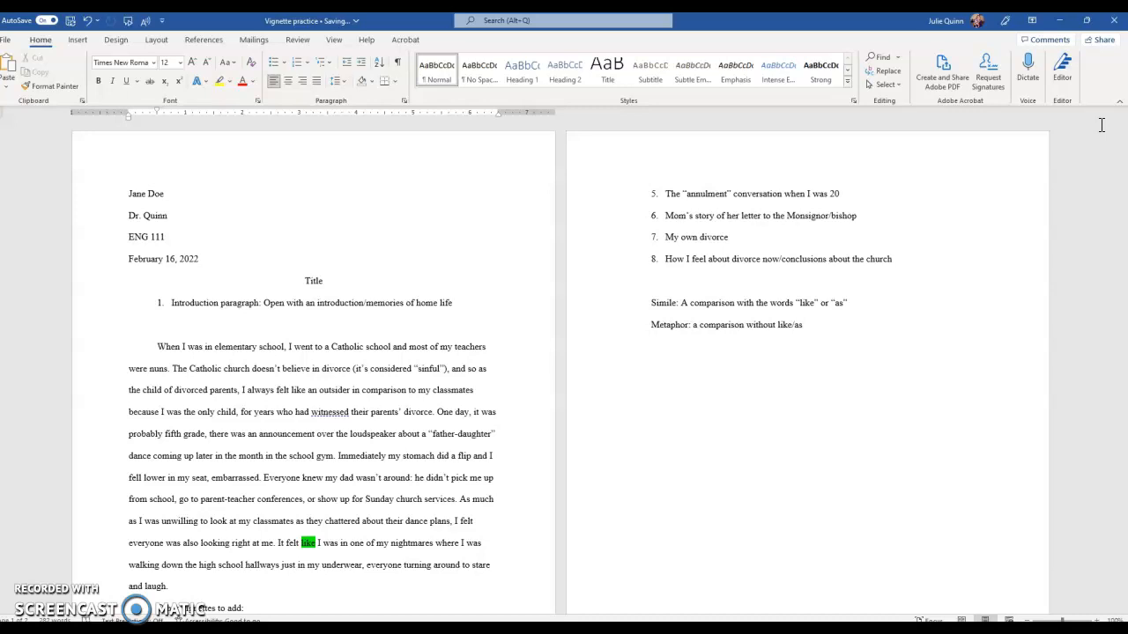
click(263, 352)
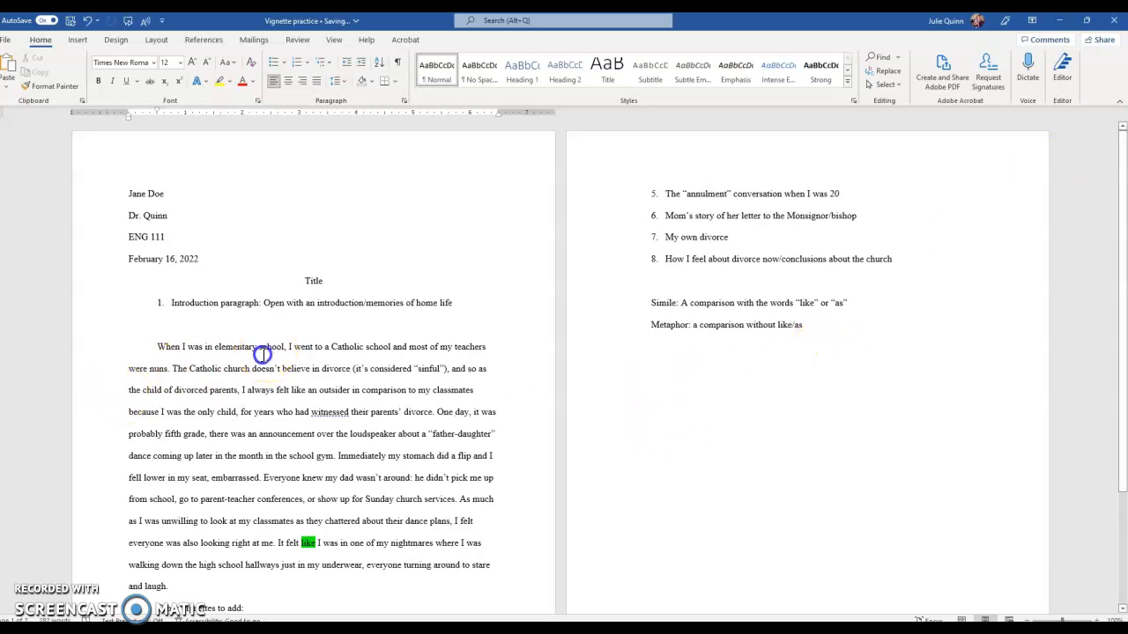
drag(263, 353, 266, 394)
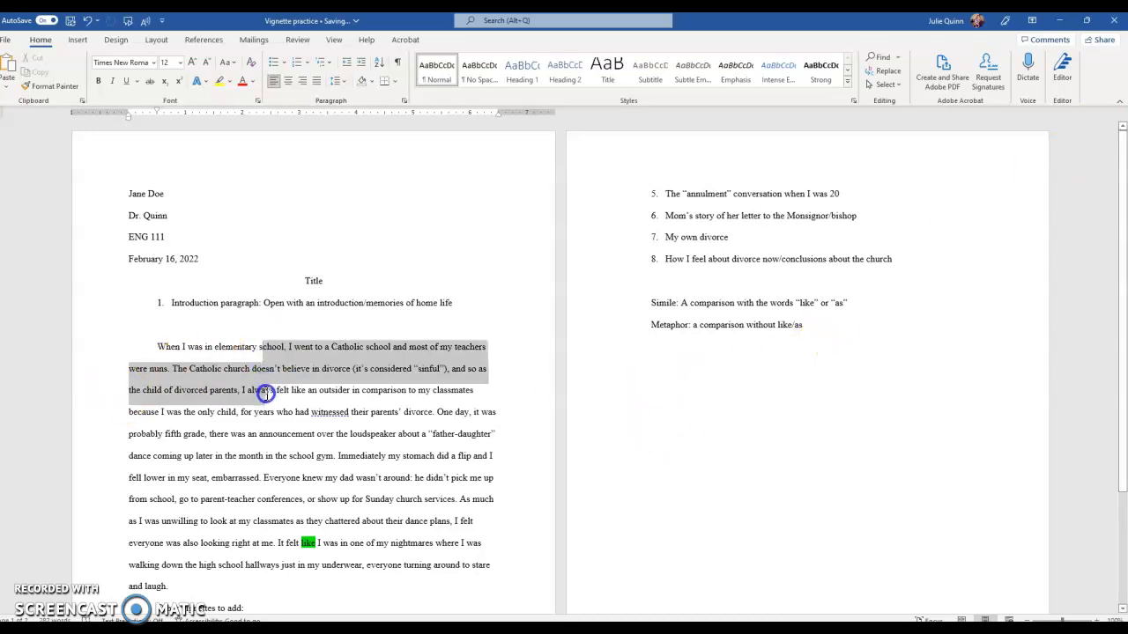
click(298, 41)
click(269, 78)
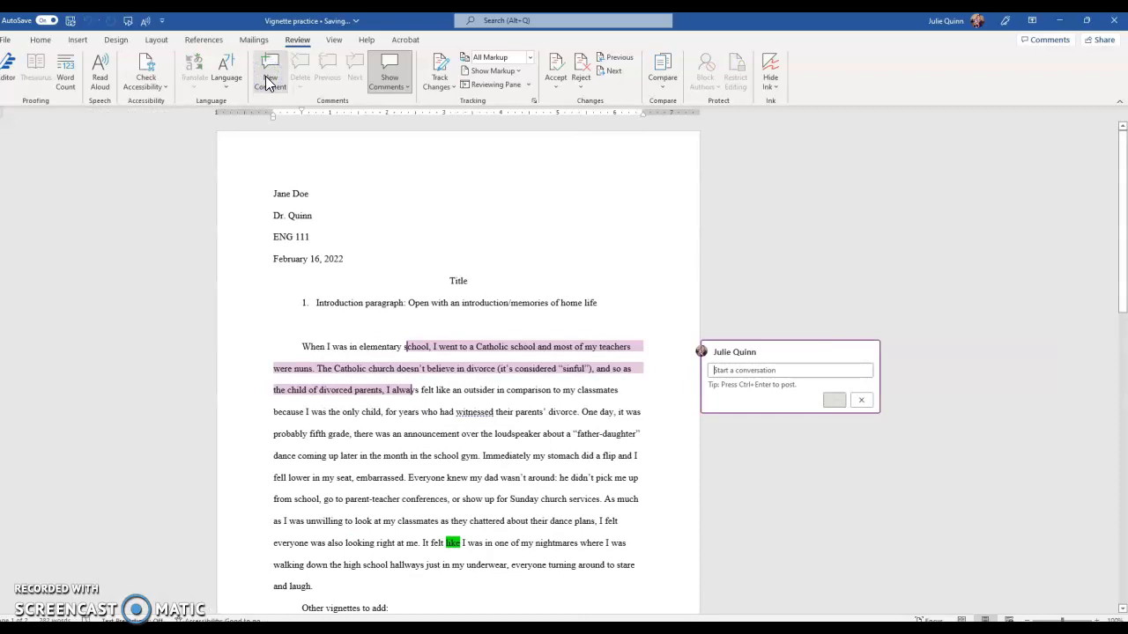
text(Did you mean...?)
key(ctrl+Return)
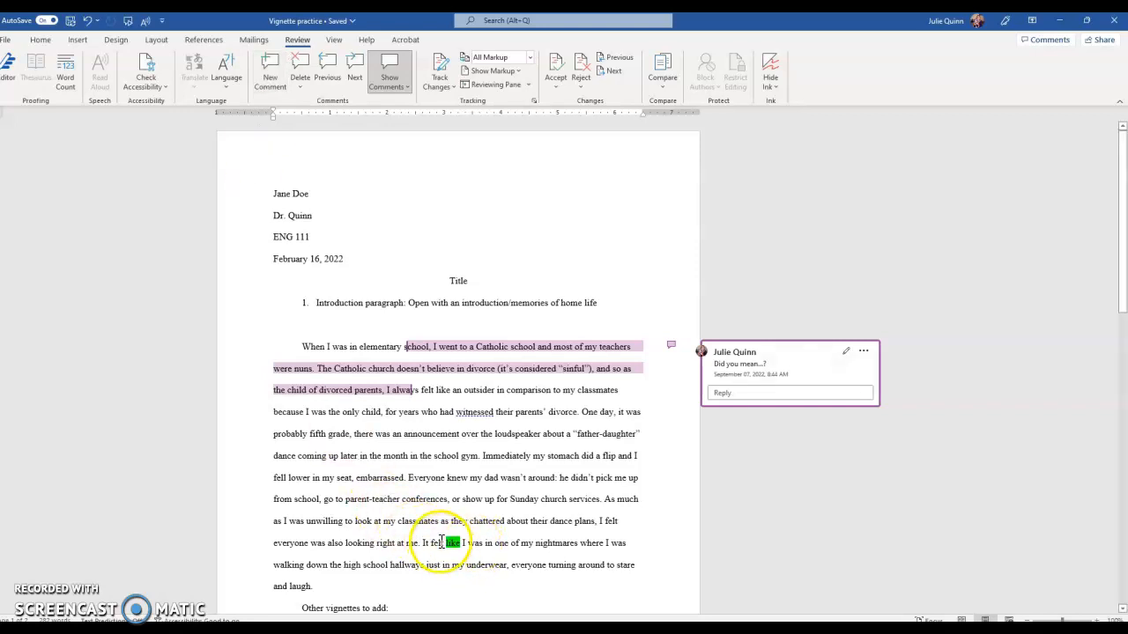
Post the comment "How did this feel for you? Could you..." on the passage about the dad not being around, ending at "Sunday church".
drag(436, 477, 564, 501)
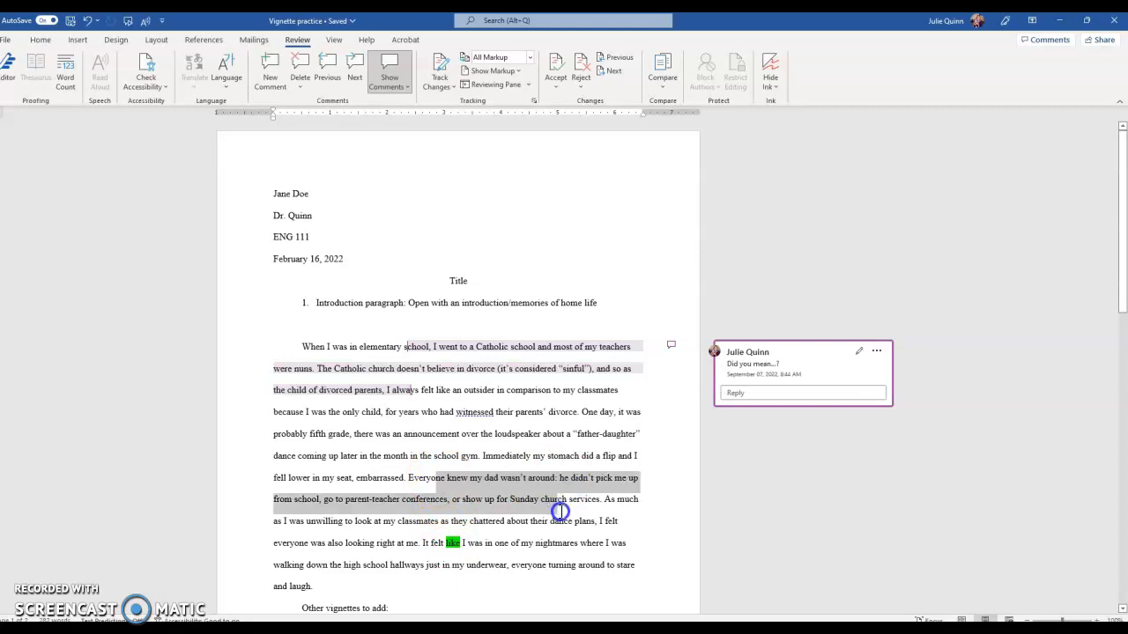
click(271, 69)
text(How did this feel for you? Could you)
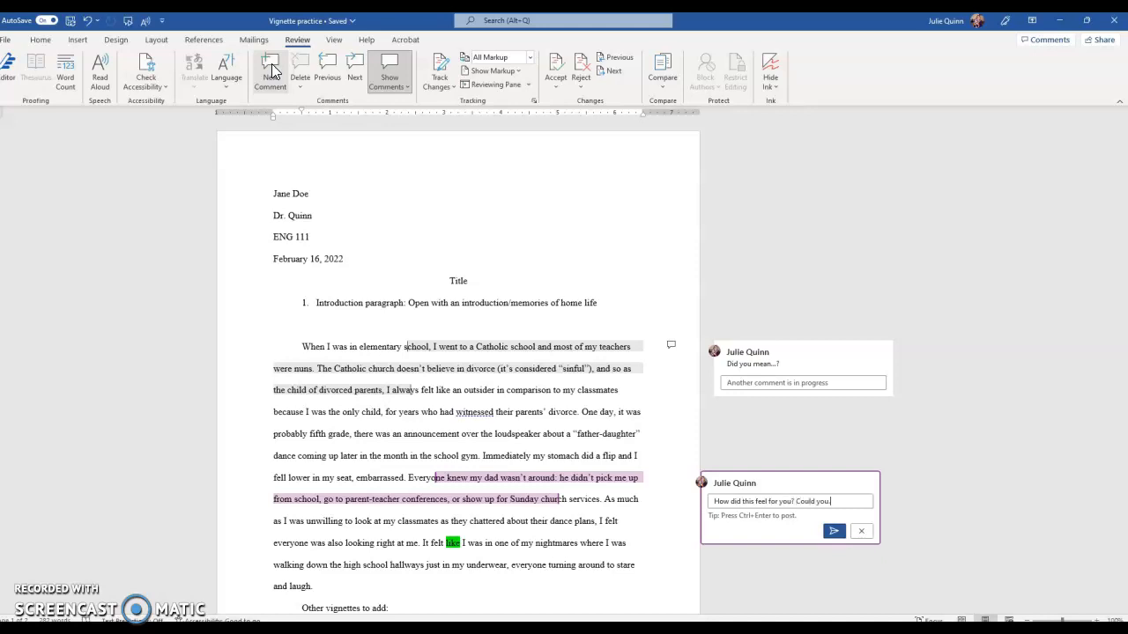
key(ctrl+Return)
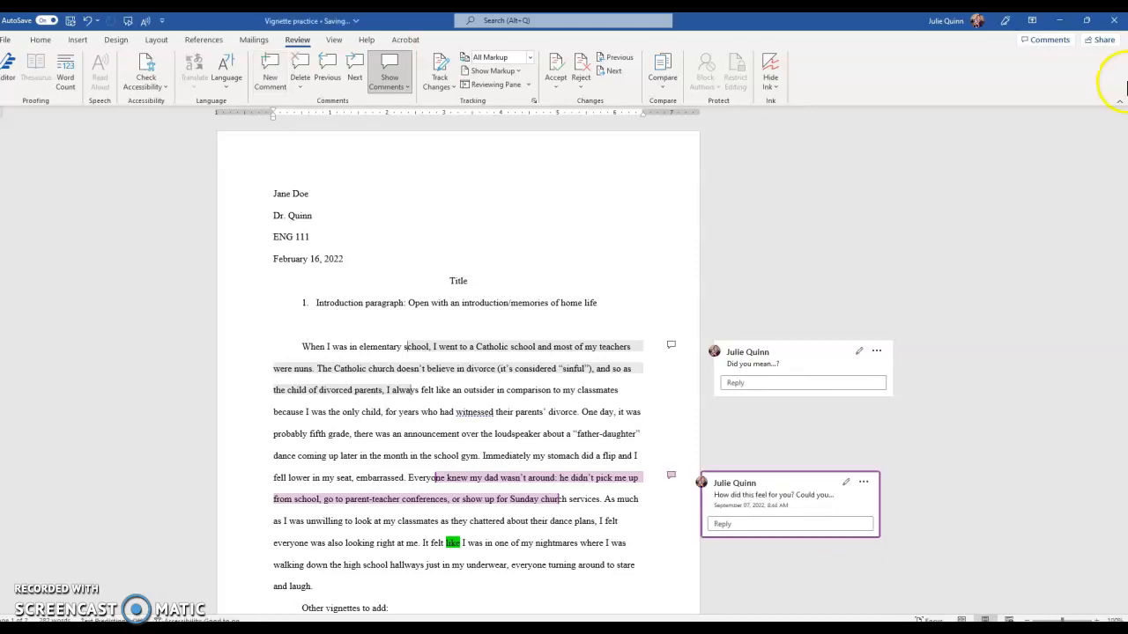
drag(1124, 180, 1124, 155)
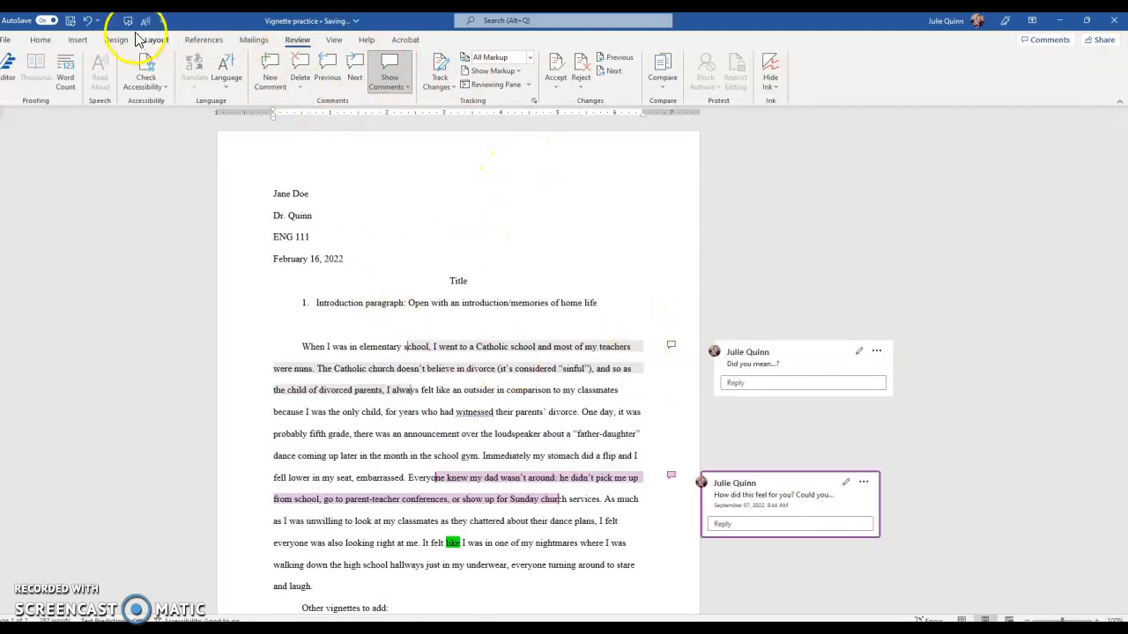
scroll(458, 370, down, 2)
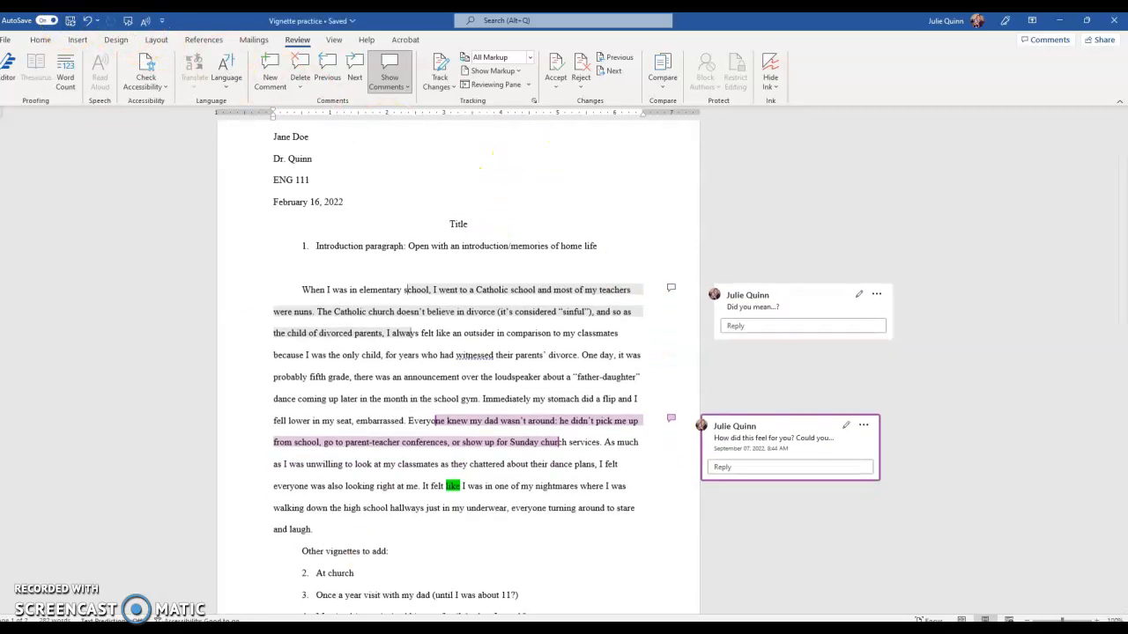
Switch to the Canvas discussion and draft a reply to the Vignette practice post: a greeting, "Here's my feedback. I thought...", and a first-name signature.
click(414, 629)
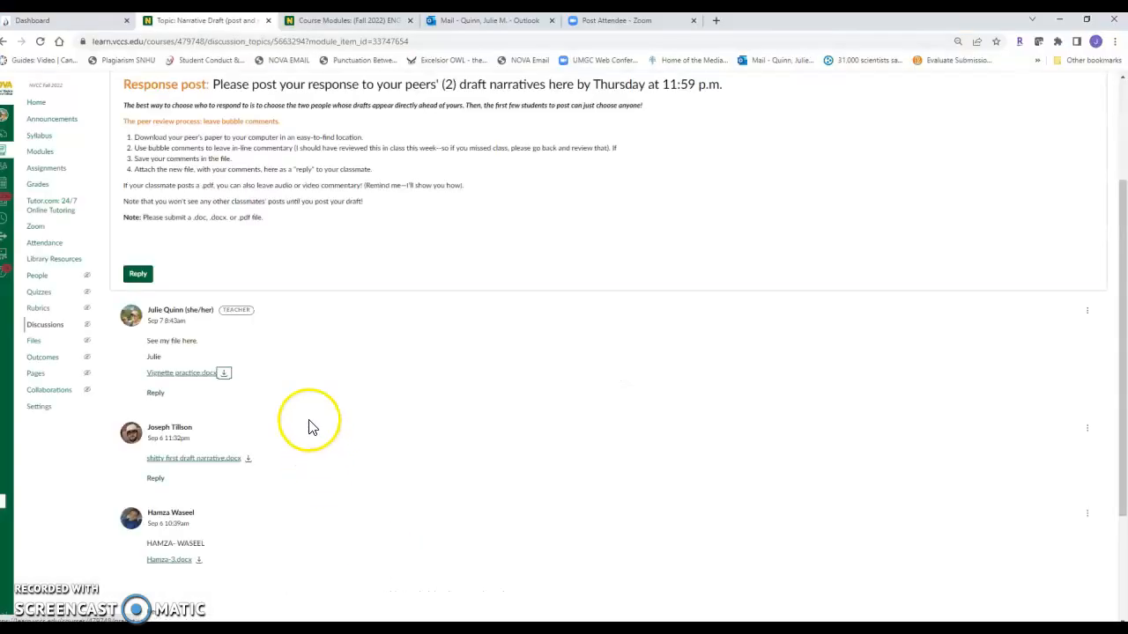
click(155, 393)
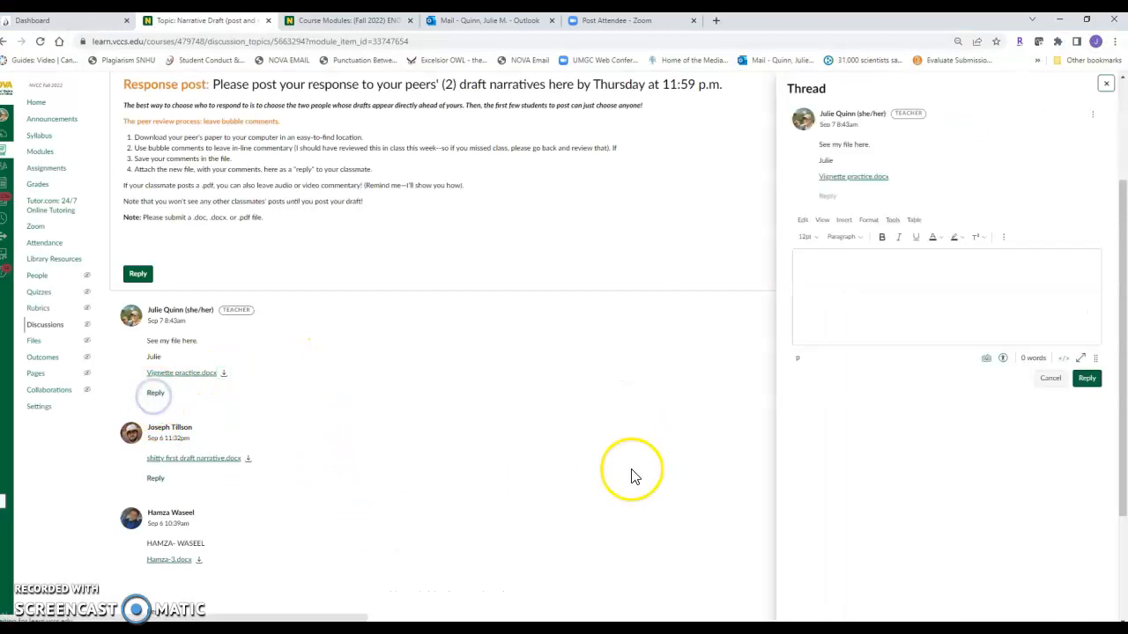
click(896, 298)
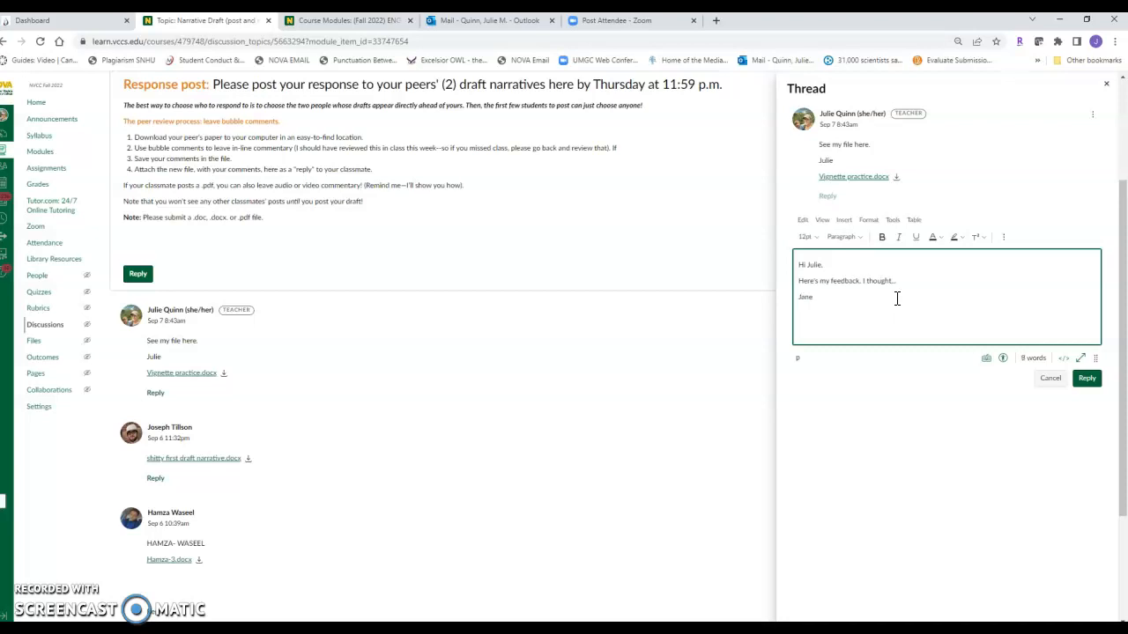
Try to attach the Vignette practice document from the 111 folder to the reply.
click(1005, 237)
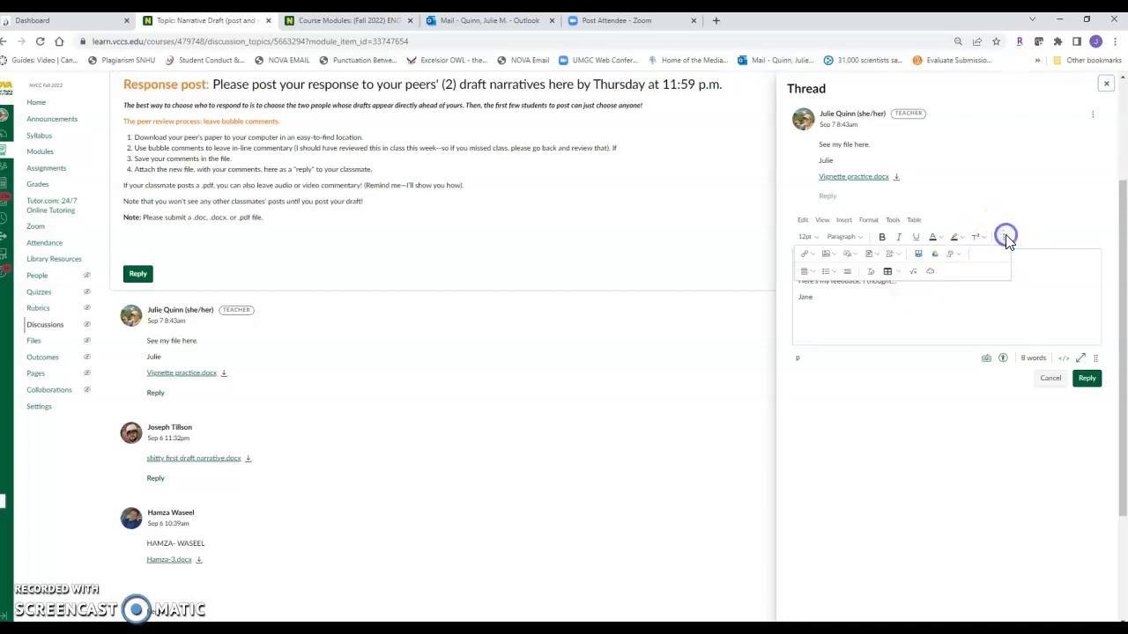
click(870, 256)
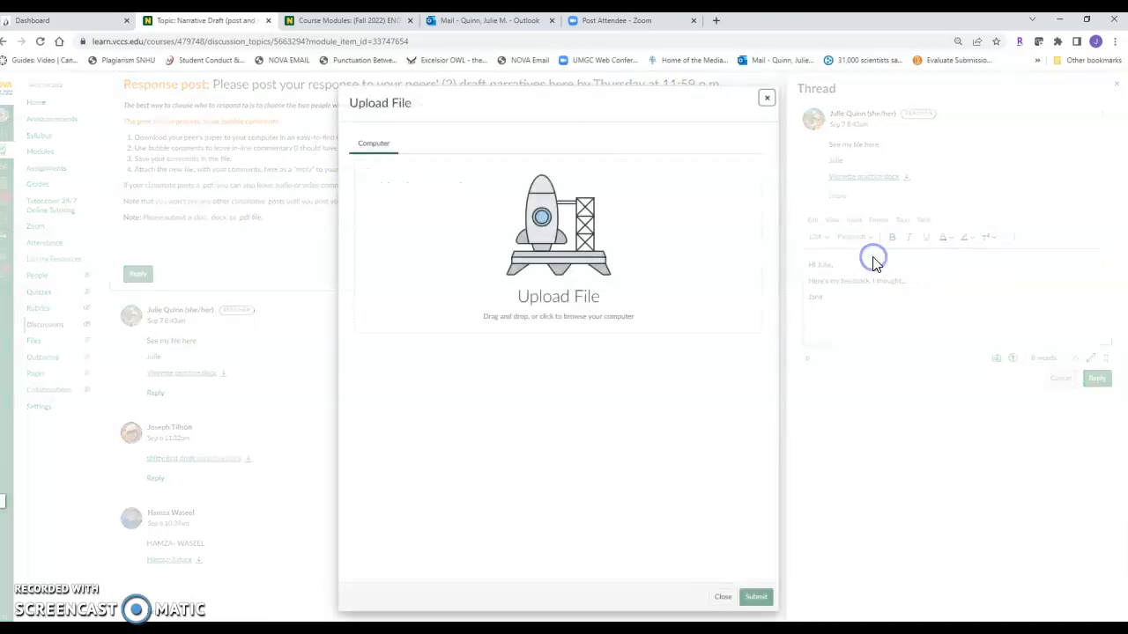
click(568, 272)
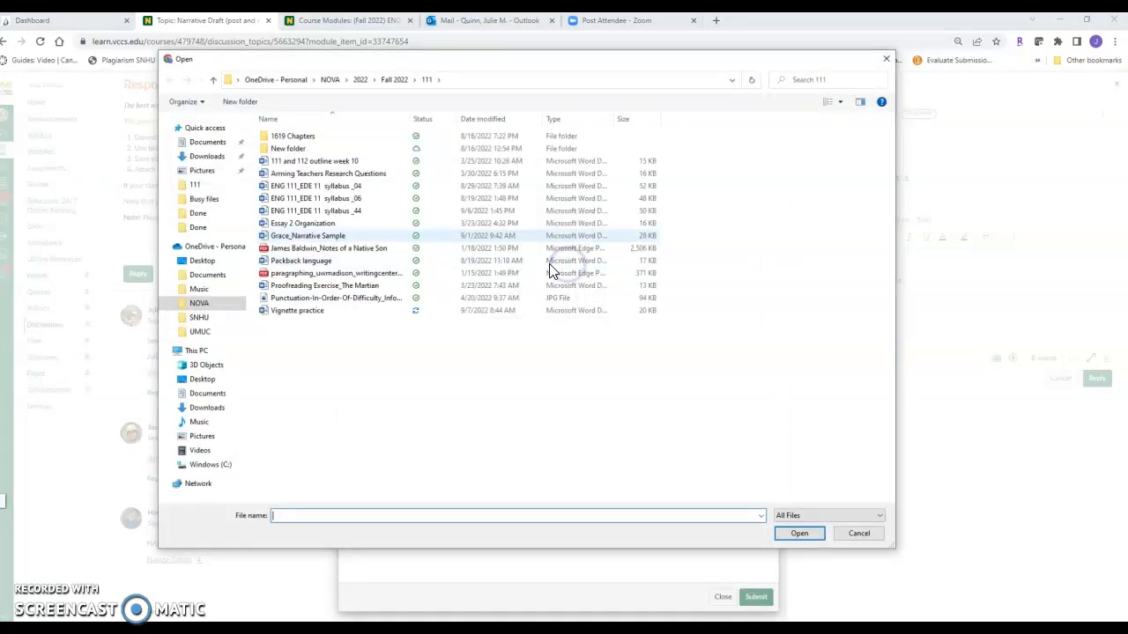
click(298, 313)
double_click(298, 313)
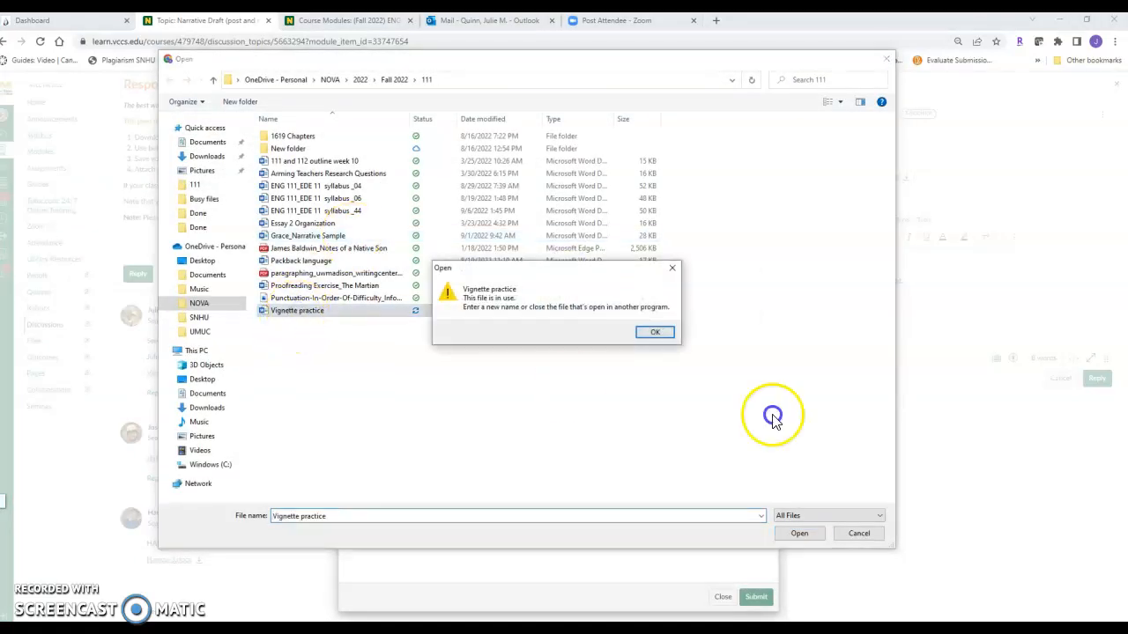
Close the open Word windows of Vignette practice and attach the document to the reply.
click(662, 332)
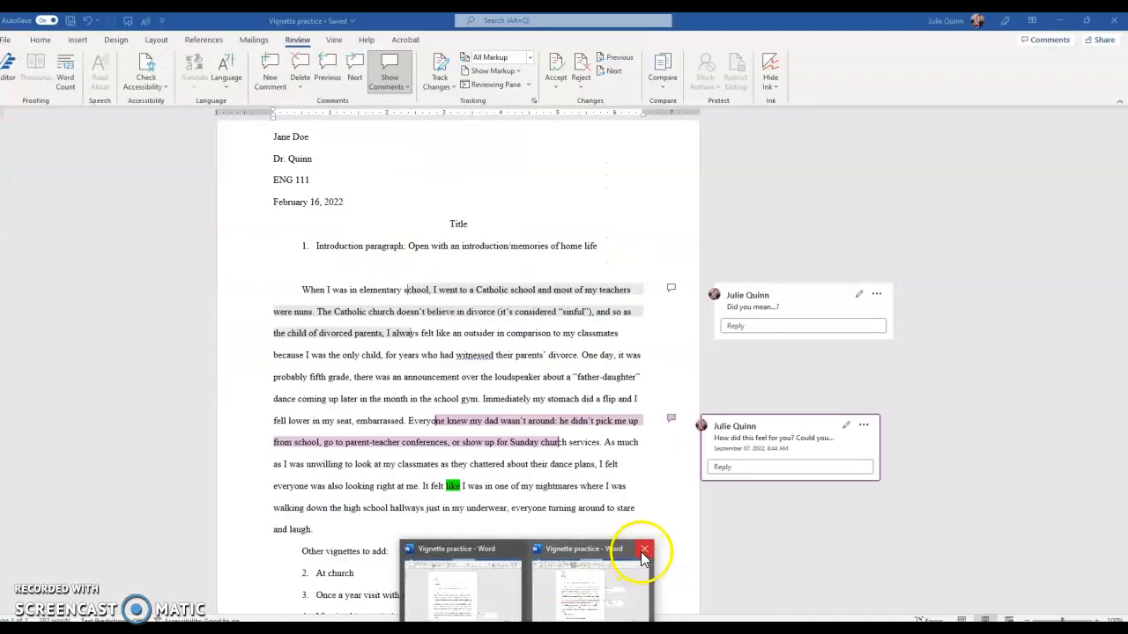
click(642, 550)
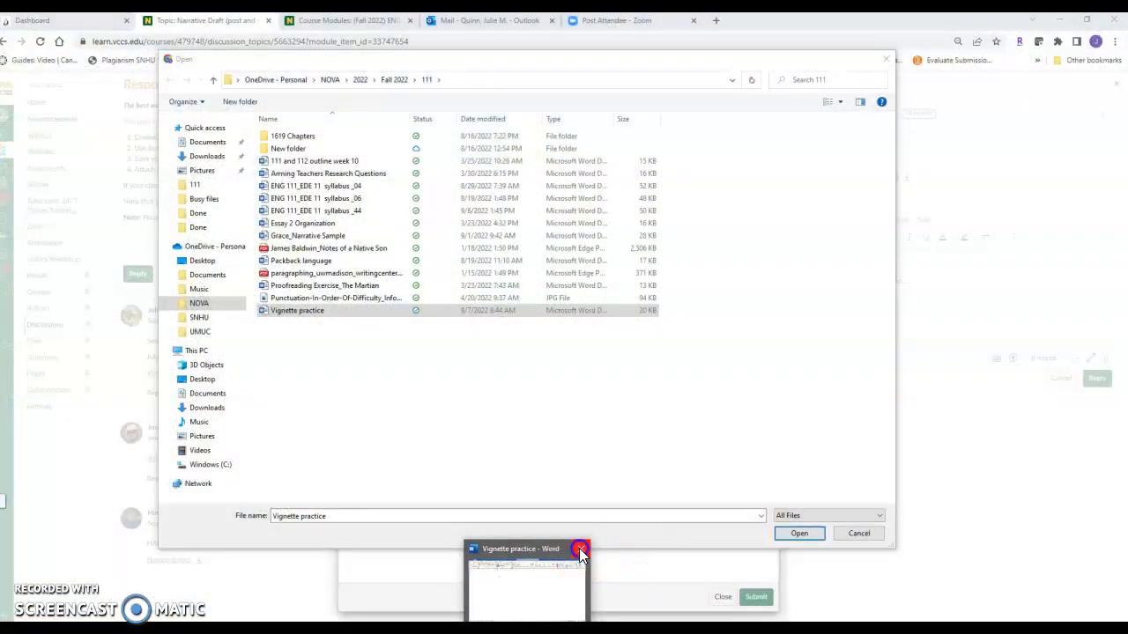
double_click(344, 312)
click(756, 597)
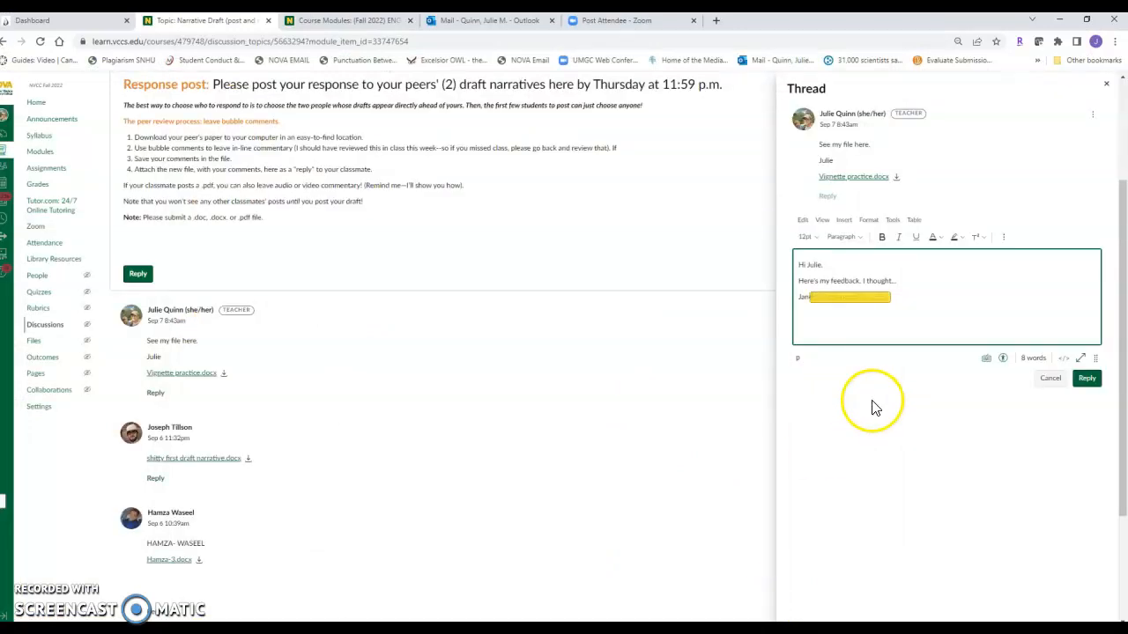
Place the attached Vignette practice link on its own line below the signature and post the reply.
click(831, 317)
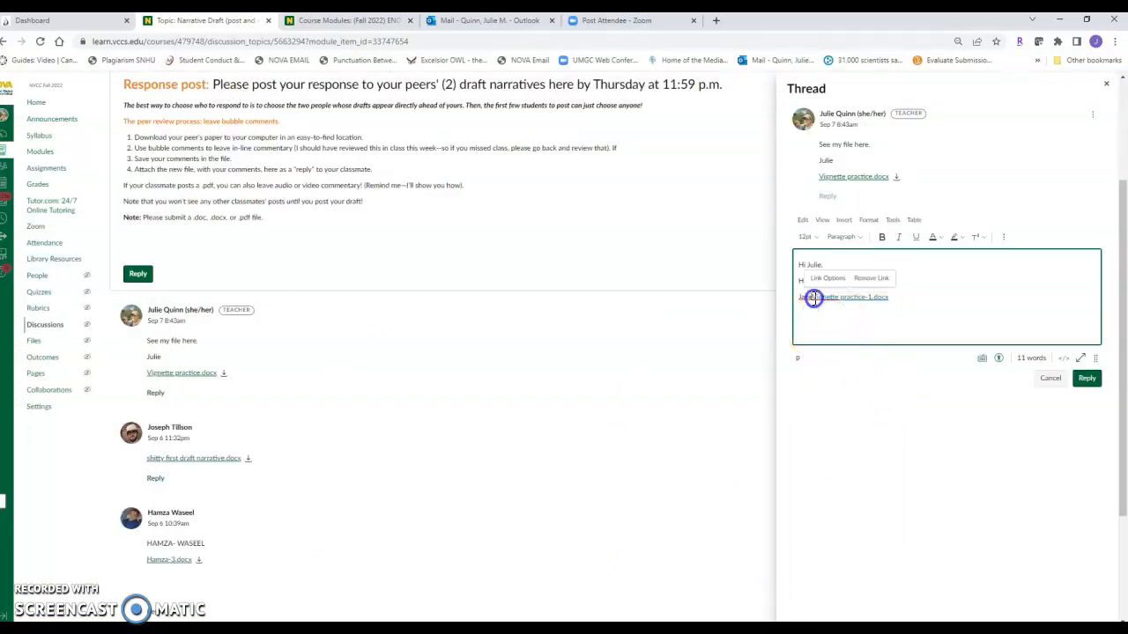
click(815, 298)
key(Return)
click(1097, 374)
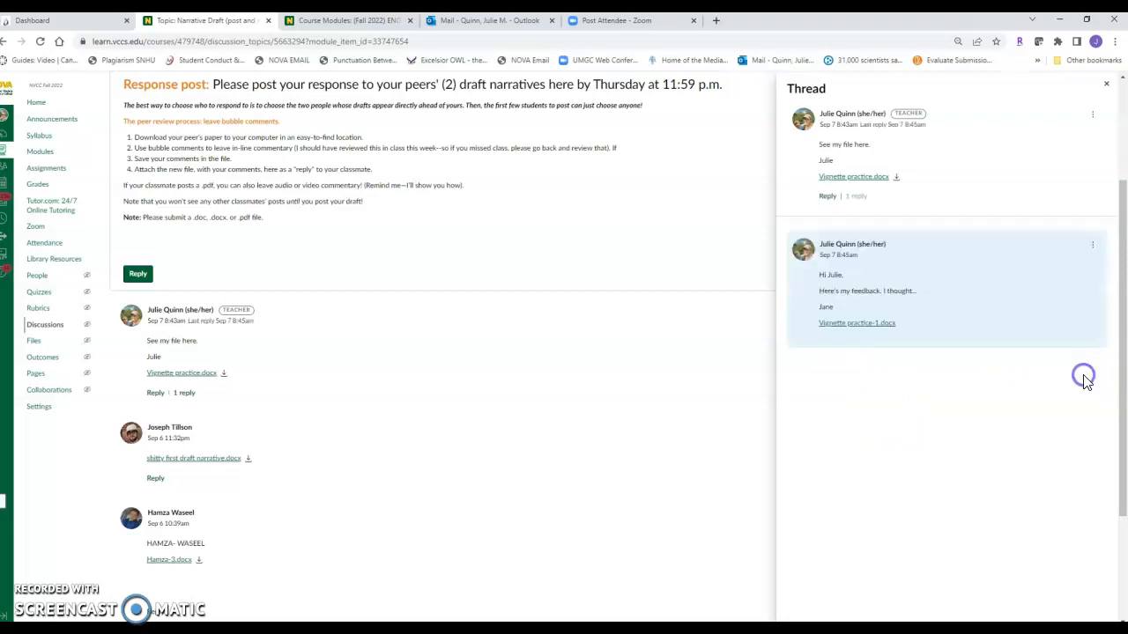
Close the reply thread and reload the Narrative Draft discussion page.
click(1106, 84)
click(696, 41)
key(Return)
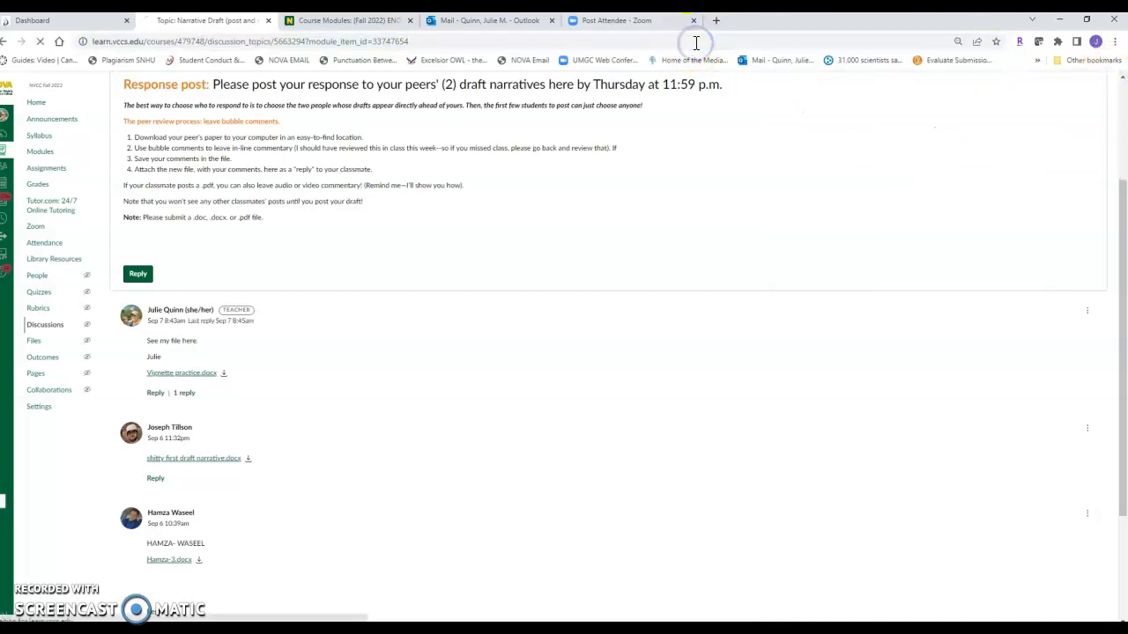
Review the four peer review instructions and the note about leaving audio or video commentary on .pdf drafts.
drag(1121, 154, 1116, 222)
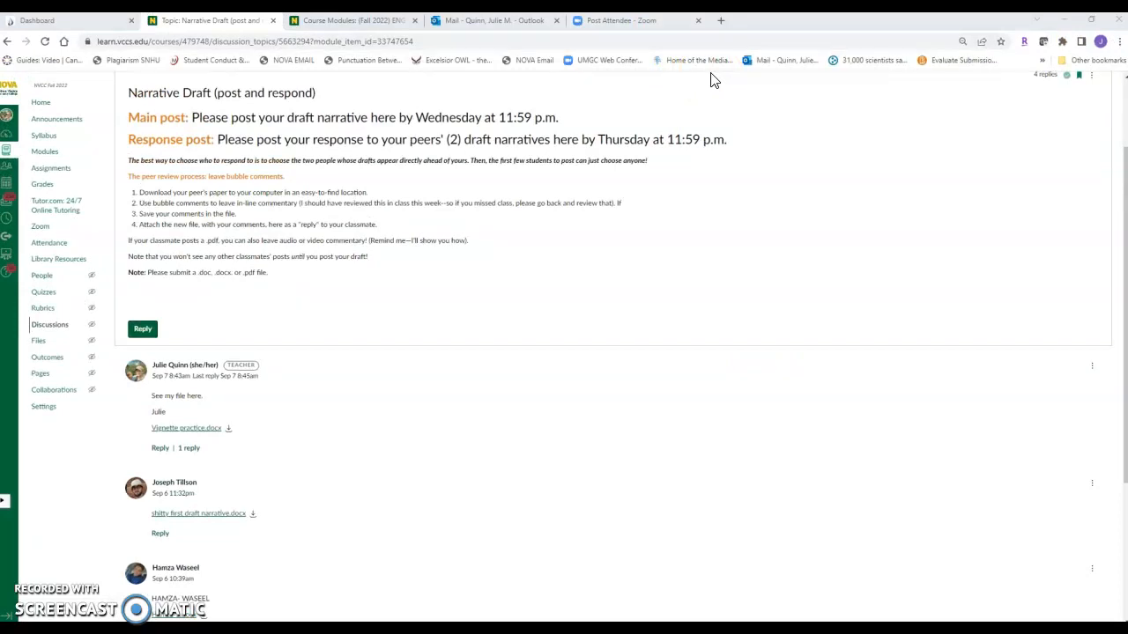
drag(167, 192, 392, 229)
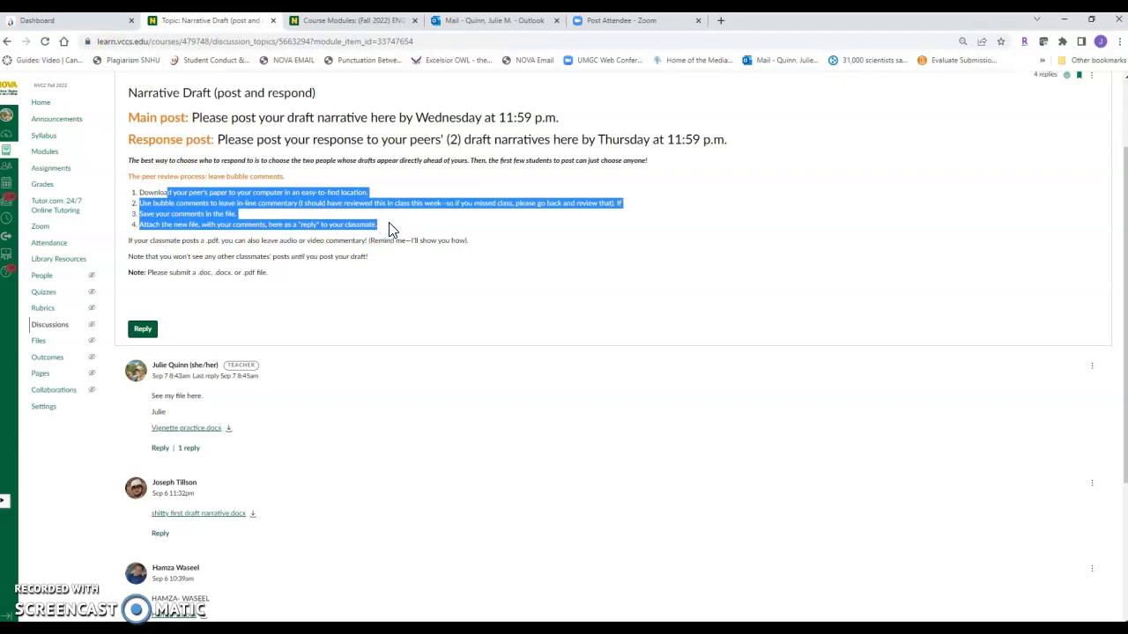
click(329, 280)
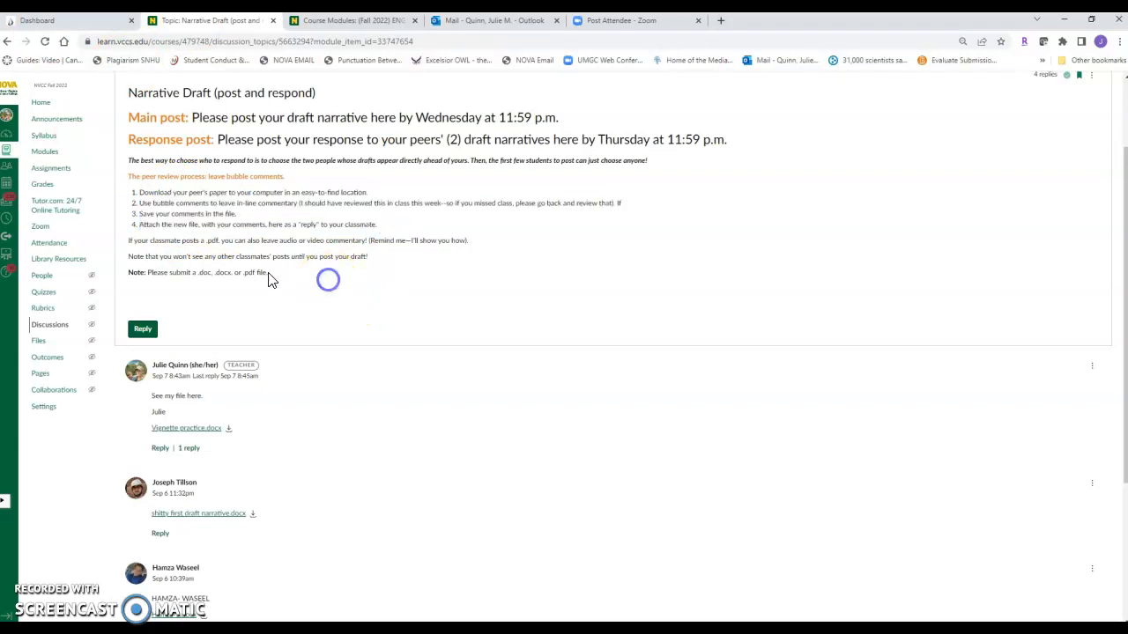
drag(194, 214, 275, 251)
click(274, 248)
drag(209, 238, 253, 238)
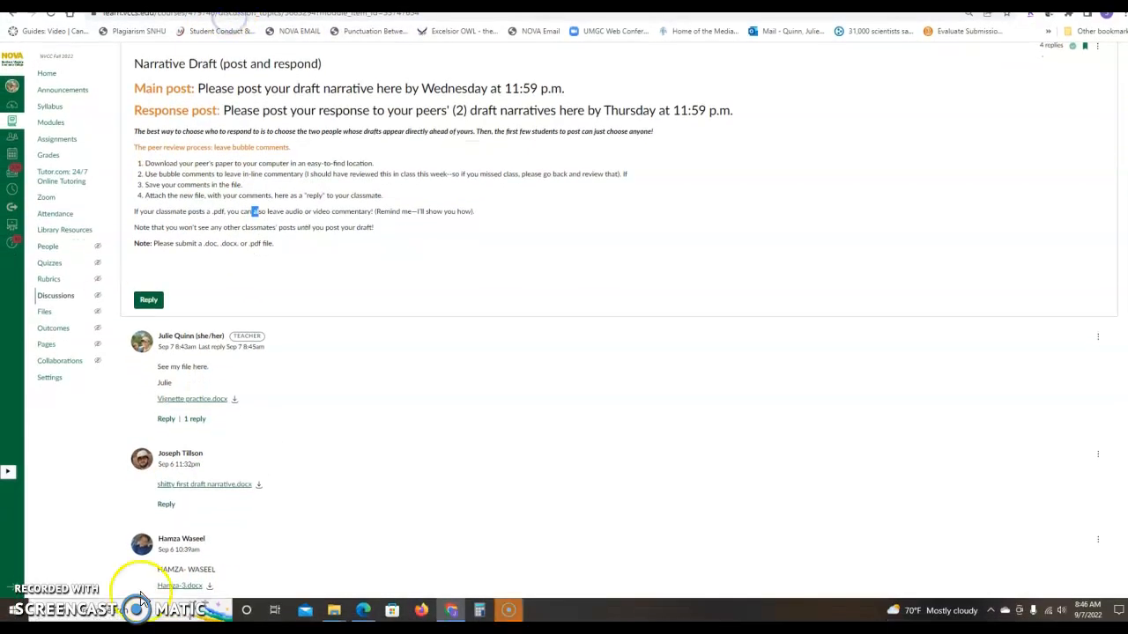
Find and open the Windows Voice Recorder app to view its recording control, and minimize it.
click(121, 614)
text(voice recorder)
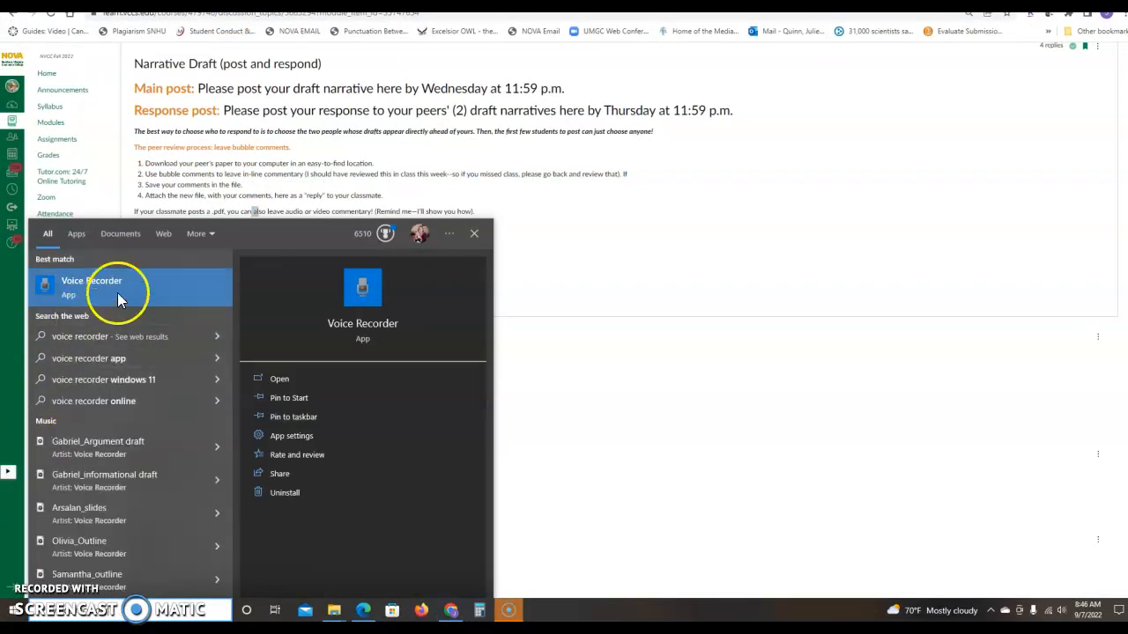
click(124, 293)
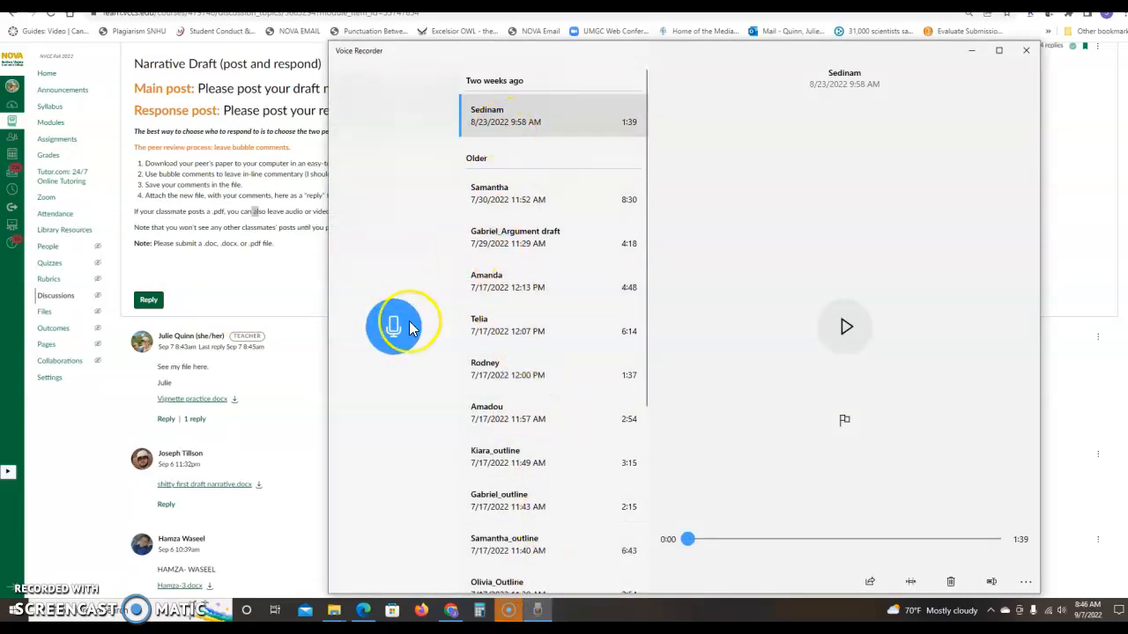
click(971, 52)
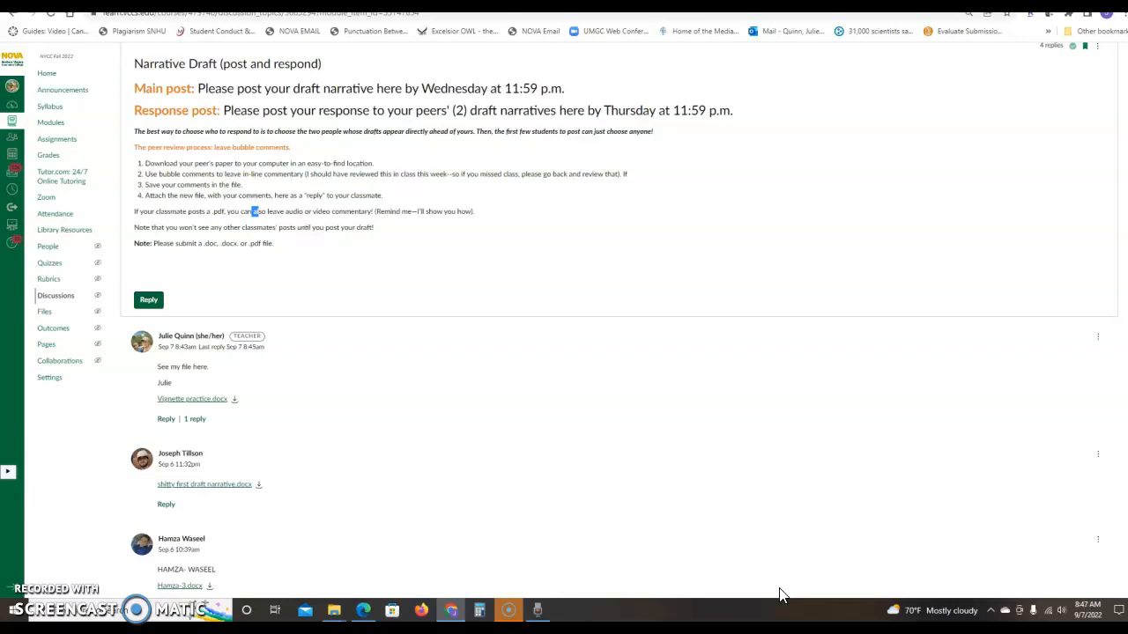
Open the Studio library in Canvas, view the Screen Capture application download prompt, and dismiss it.
click(13, 226)
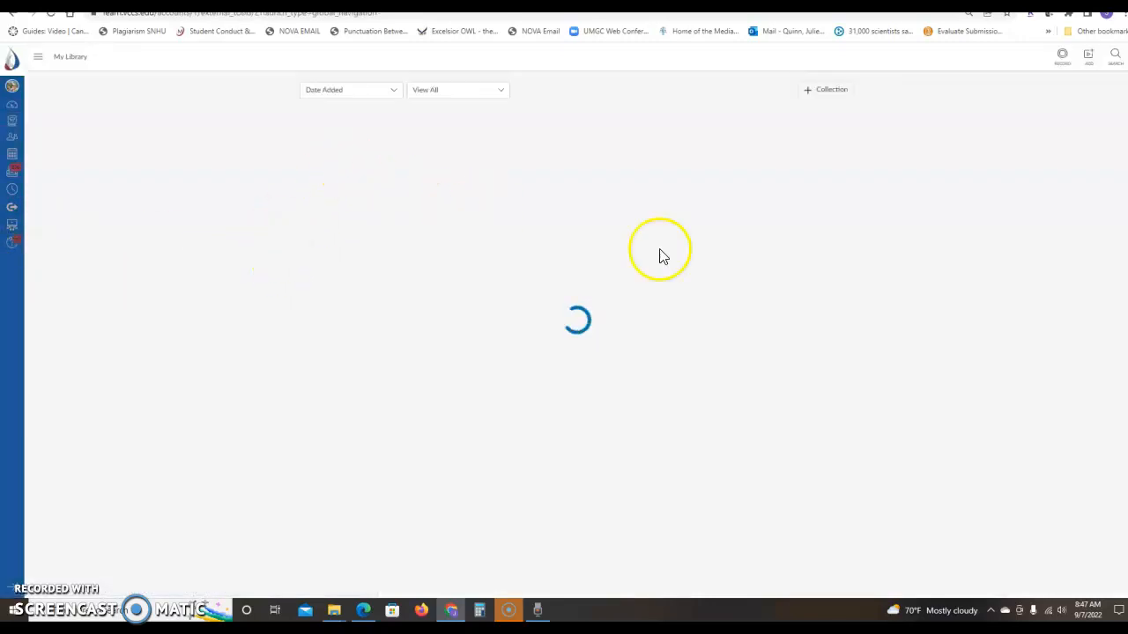
click(1064, 60)
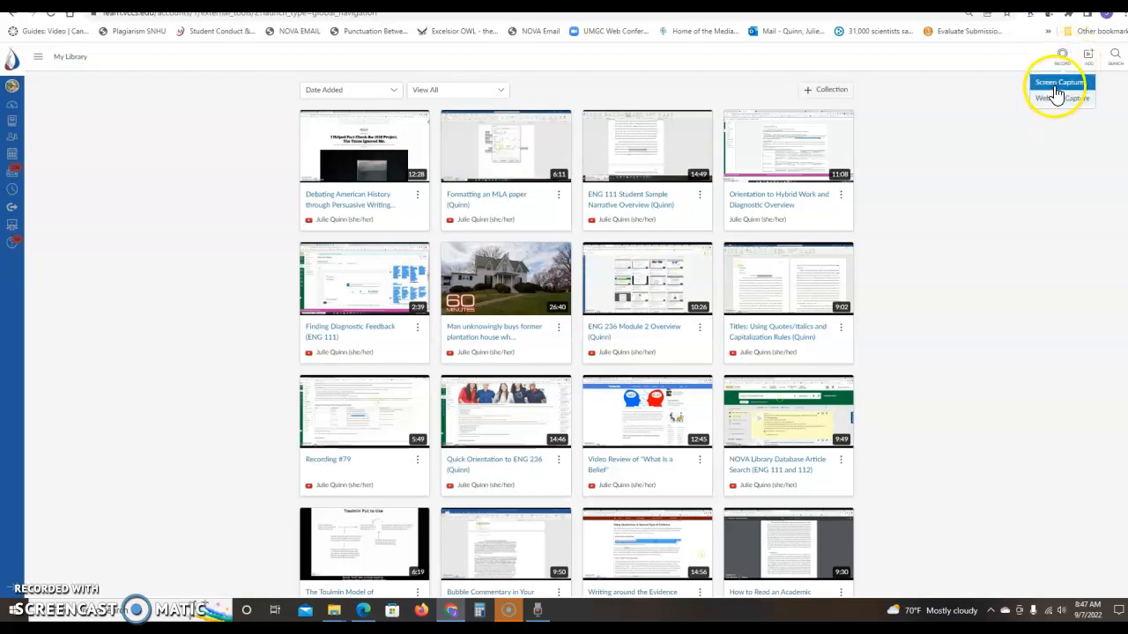
click(1056, 88)
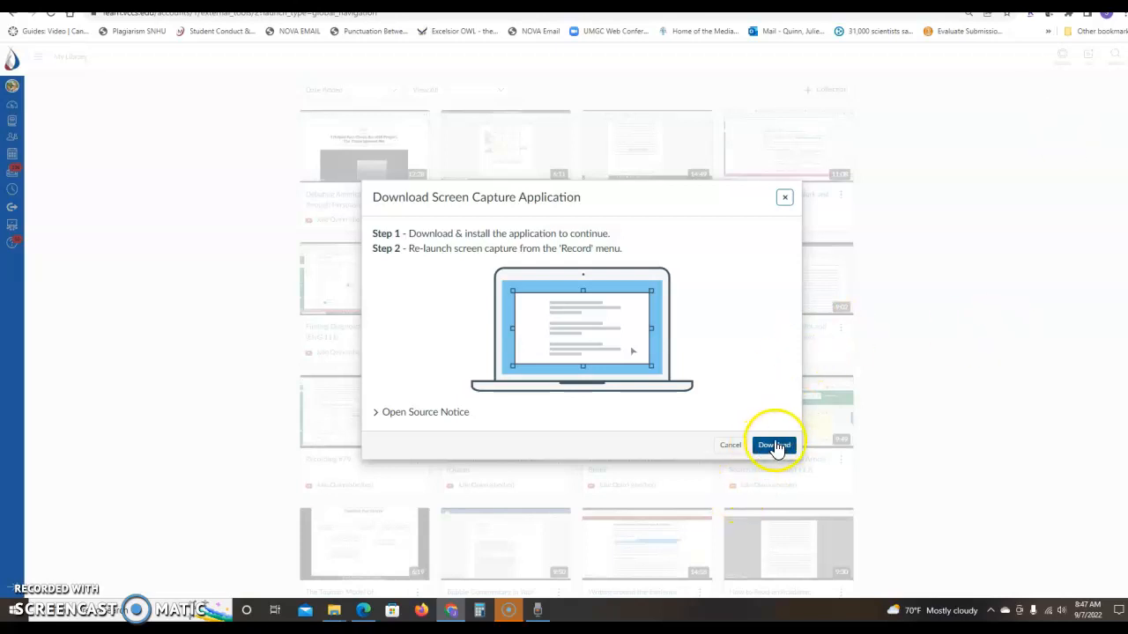
click(784, 198)
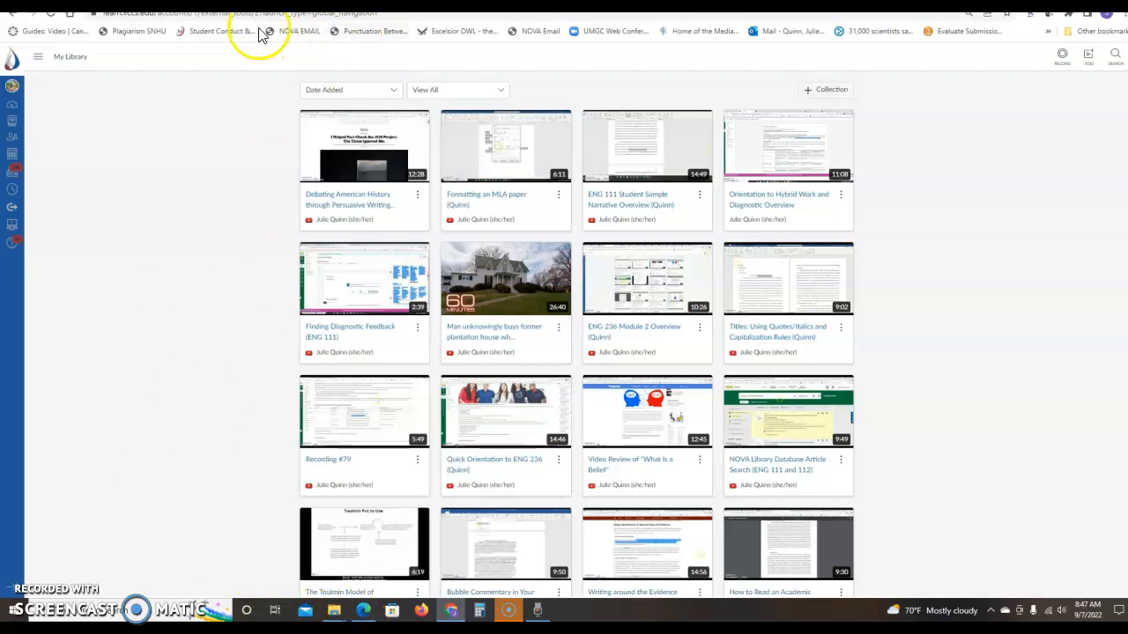
Open the assignments list of the Fall 2022 ENG 111 (F4YW) course in Student View.
click(12, 104)
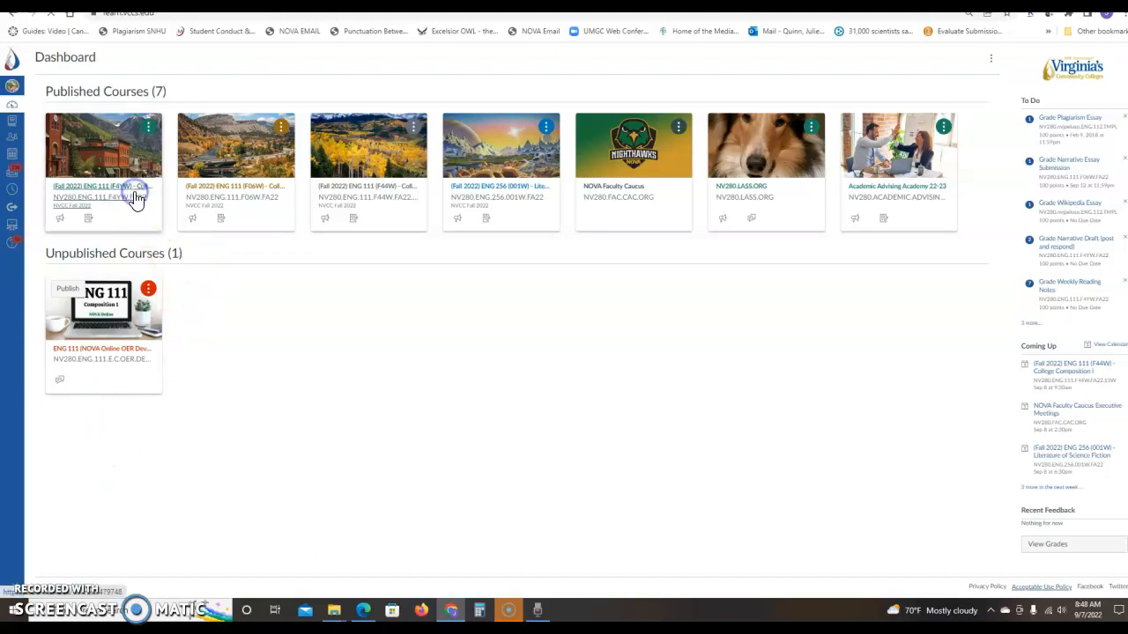
click(132, 187)
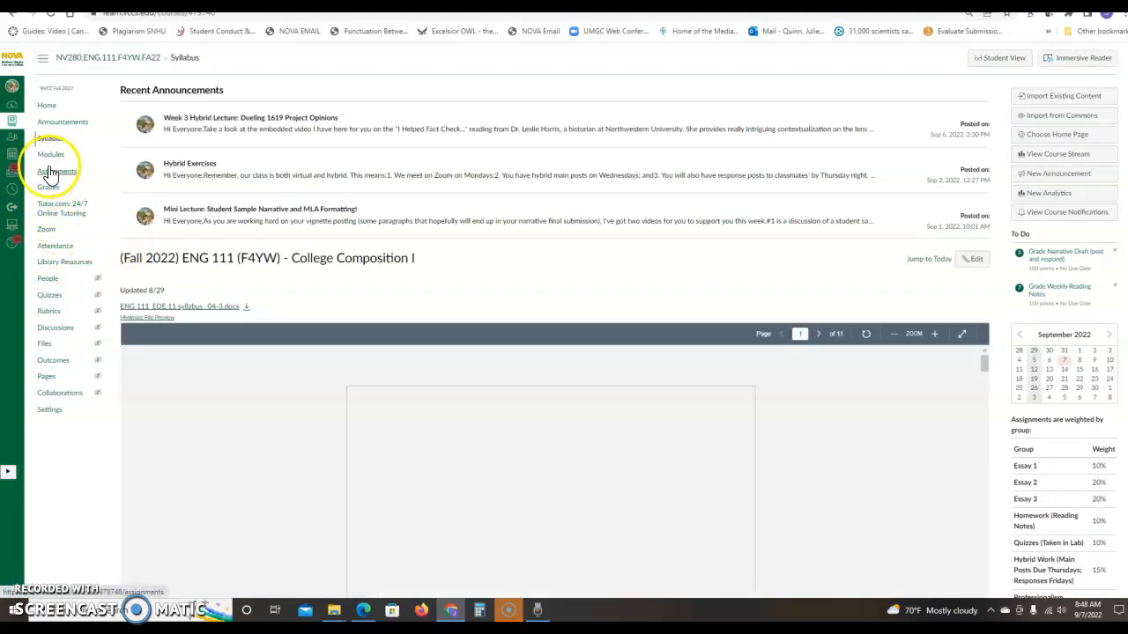
click(53, 175)
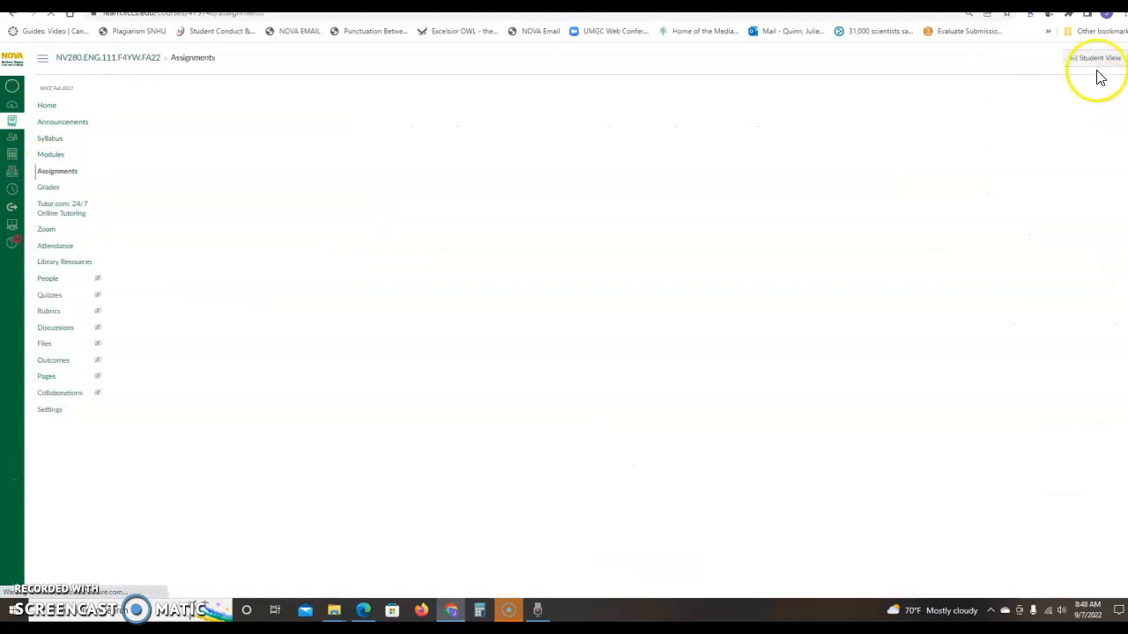
click(1101, 58)
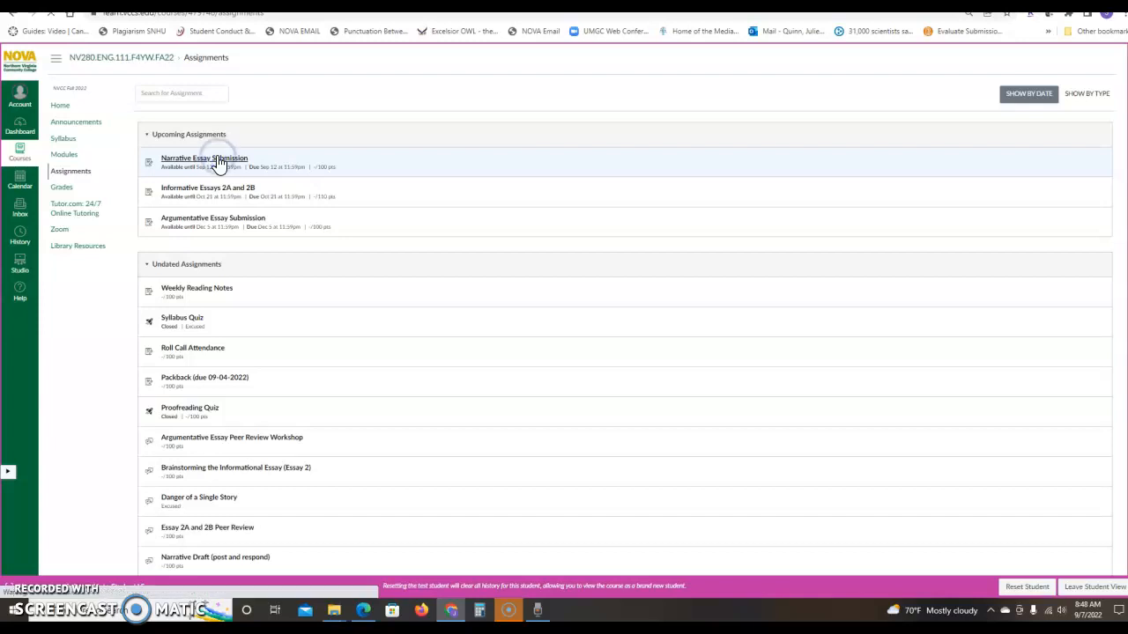
Submit Vignette practice.docx as a file upload to the Narrative Essay Submission assignment.
click(954, 94)
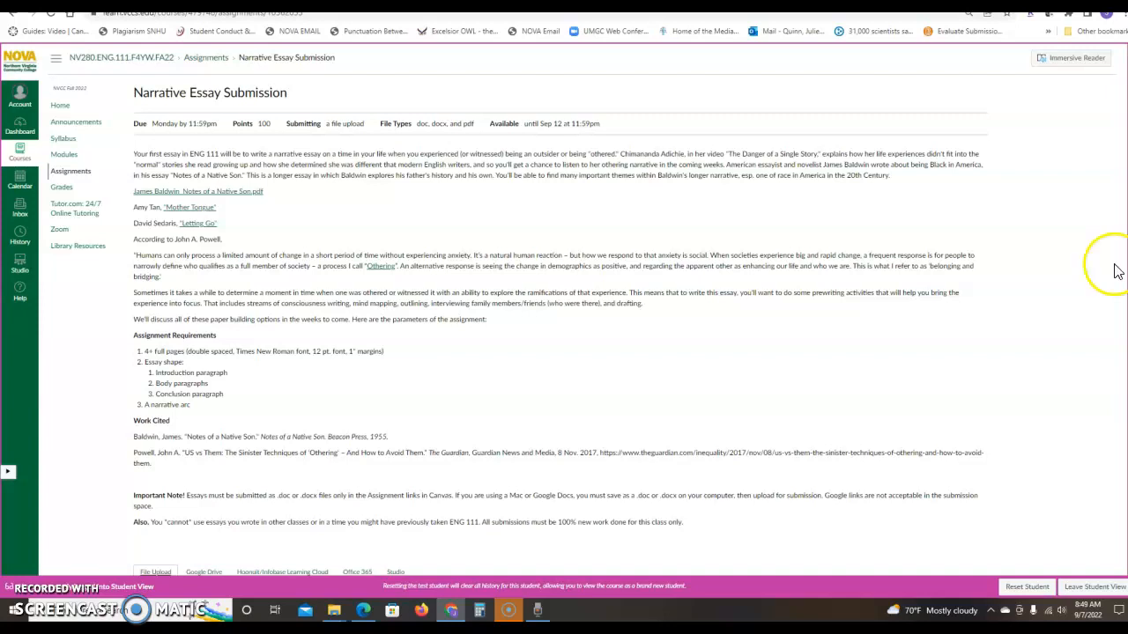
scroll(188, 271, down, 4)
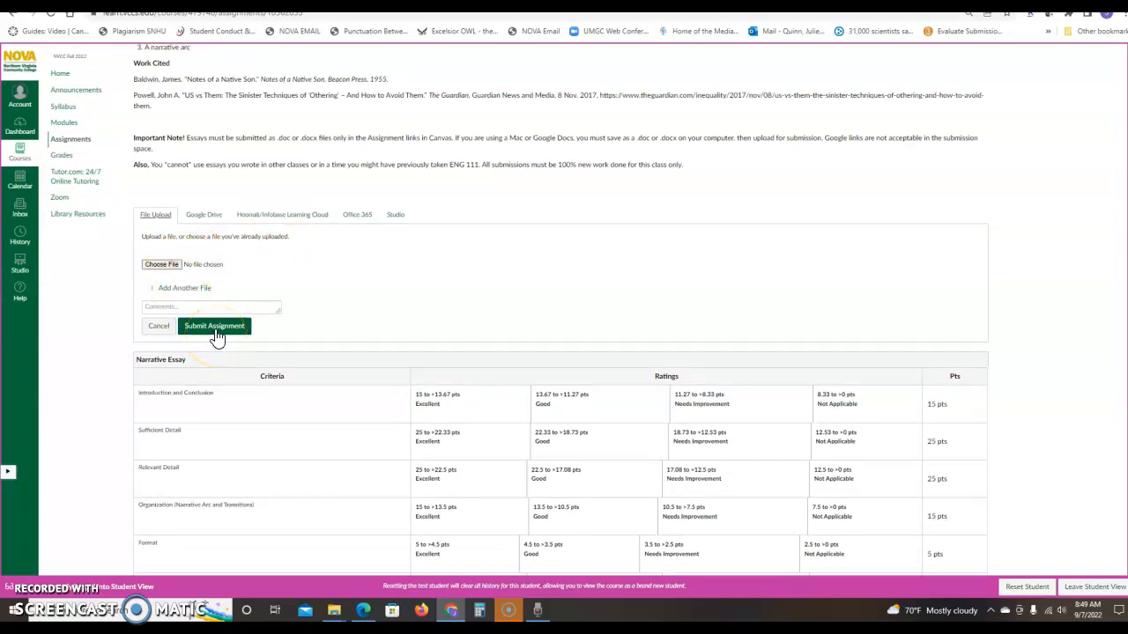
click(154, 266)
double_click(300, 286)
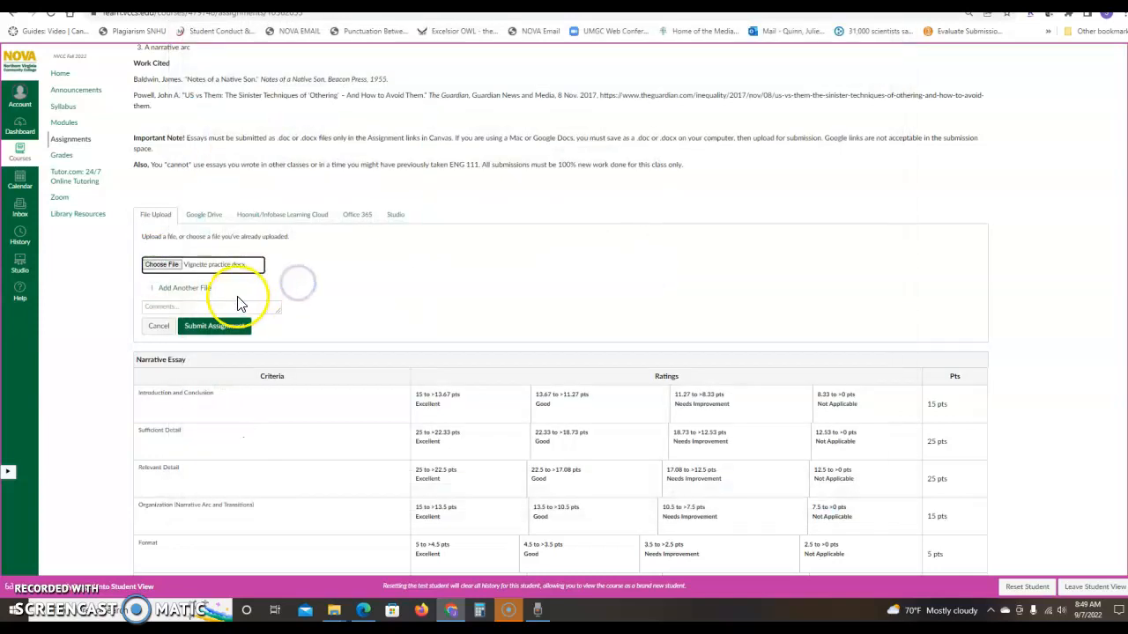
click(212, 327)
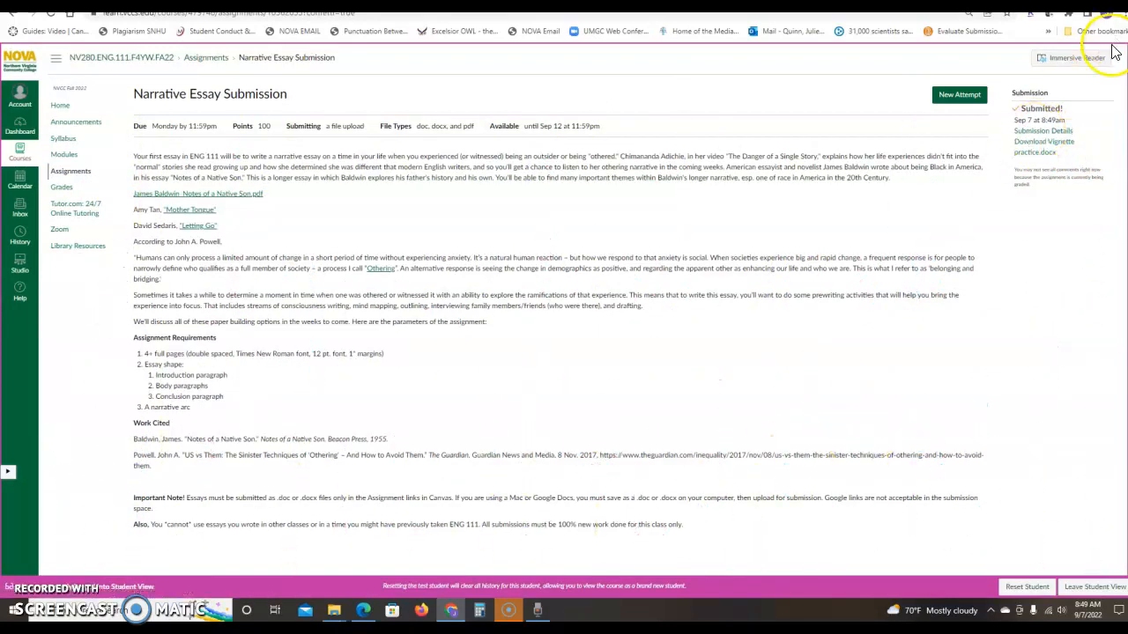
Open the submission details and view the instructor feedback preview of Vignette practice.docx.
click(1041, 132)
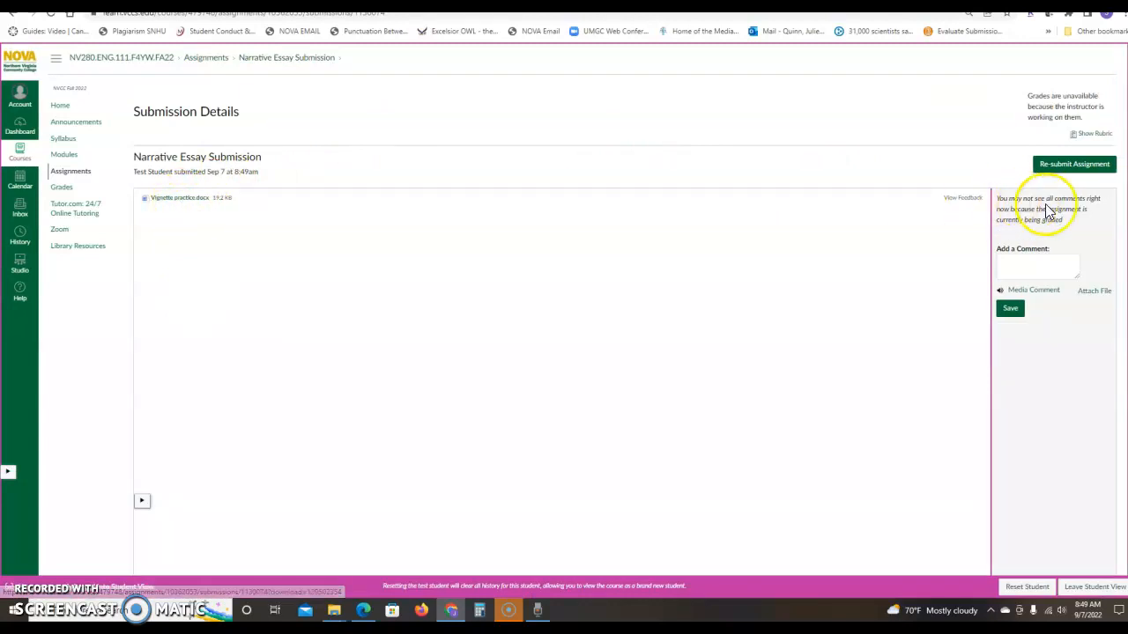
click(962, 201)
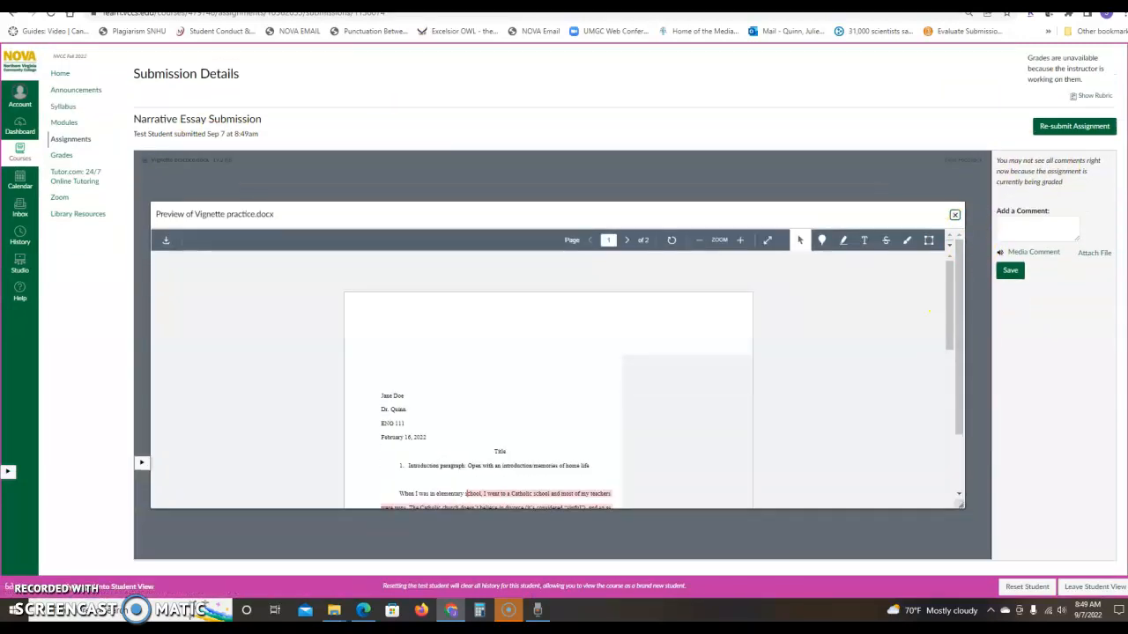
mouse_move(954, 284)
mouse_down()
mouse_move(940, 366)
mouse_move(950, 277)
mouse_up()
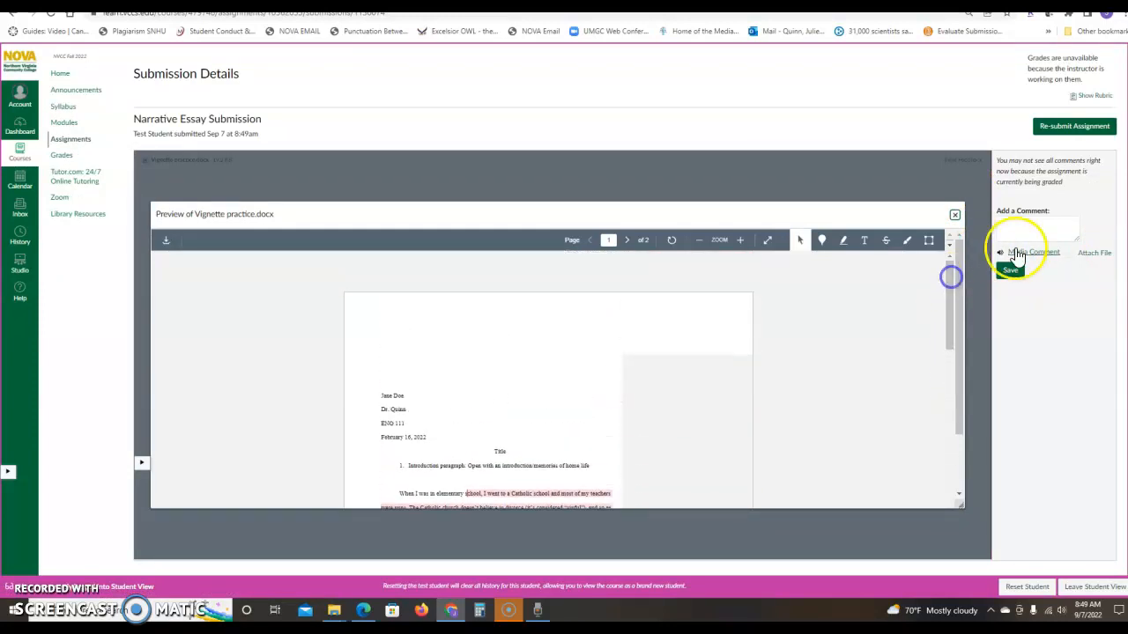
View the grading rubric for the Narrative Essay submission, and close it.
click(1095, 96)
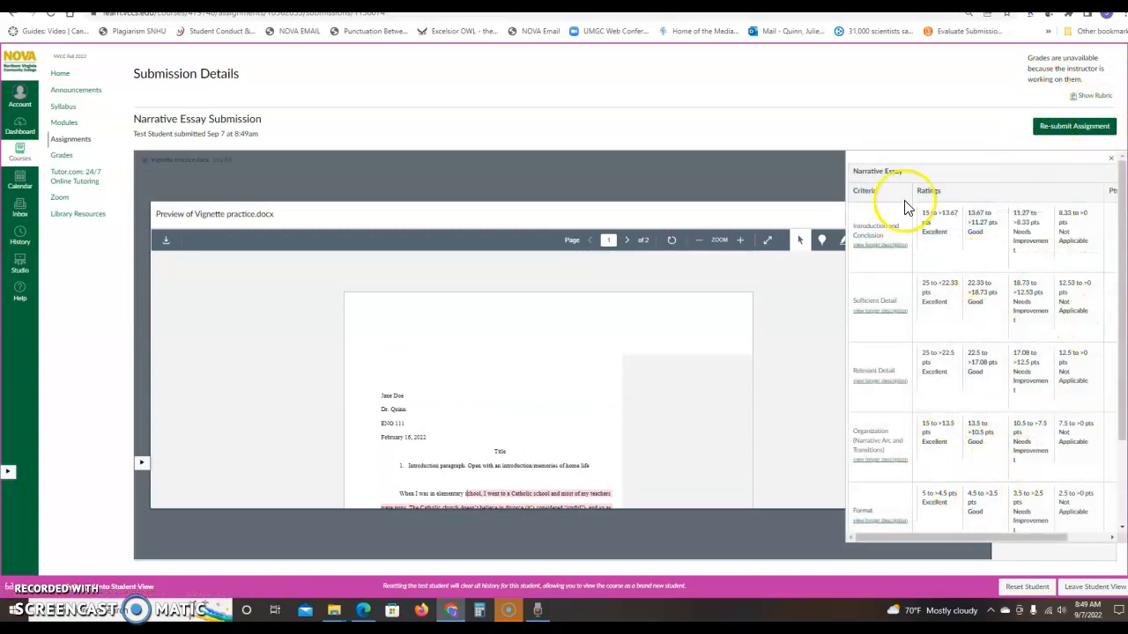
click(1110, 159)
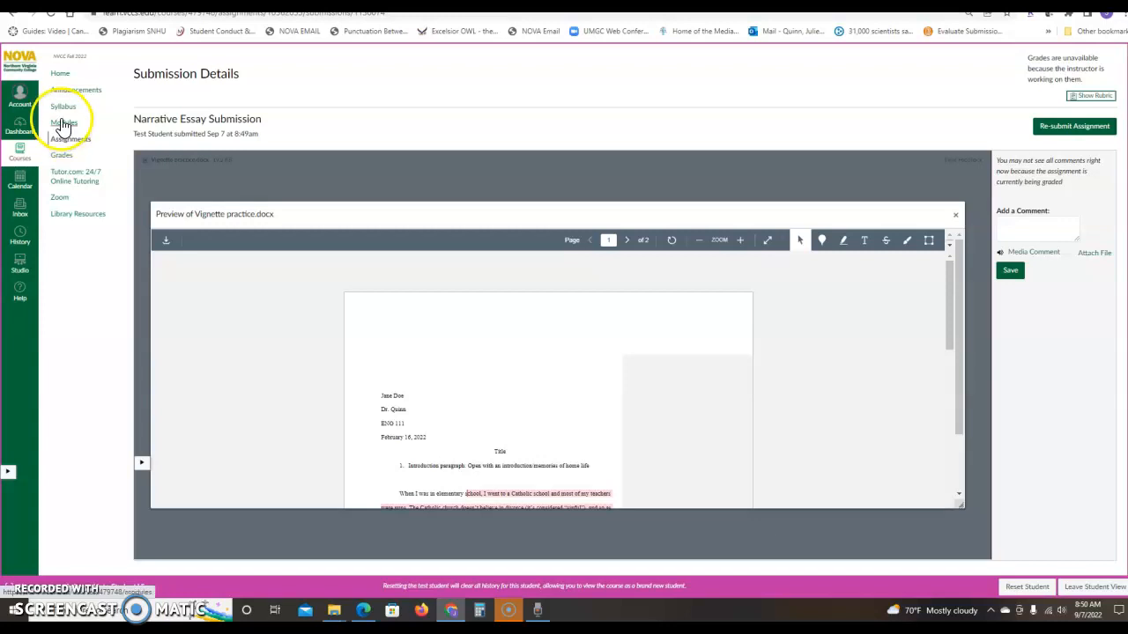
Open the Weekly Reading Notes assignment from the Week 3 module of the course.
click(63, 123)
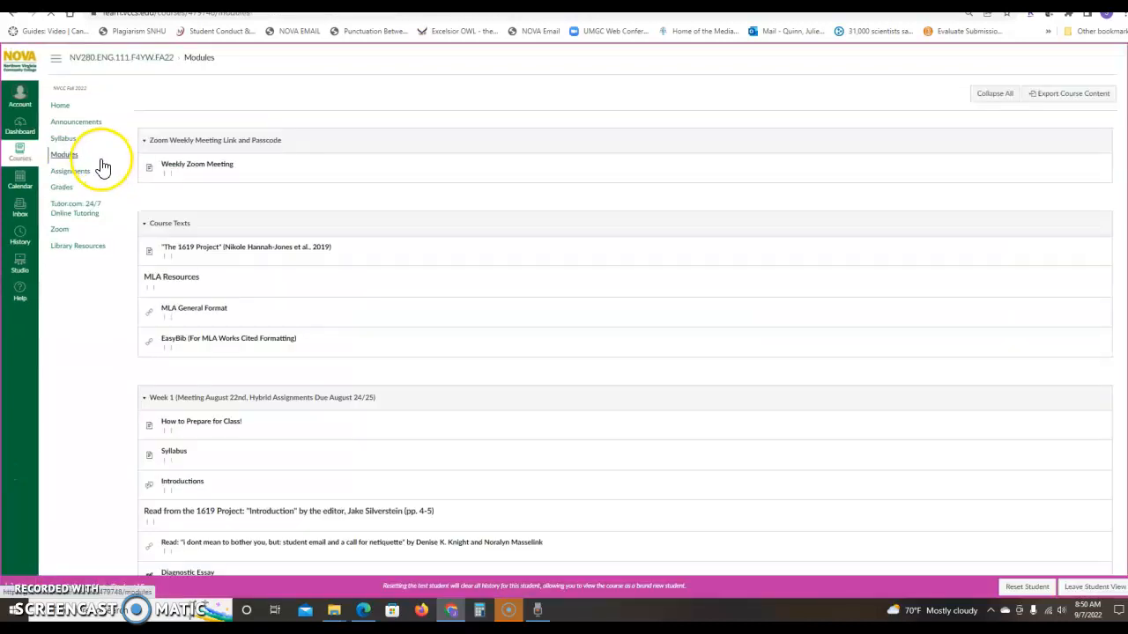
scroll(625, 308, down, 6)
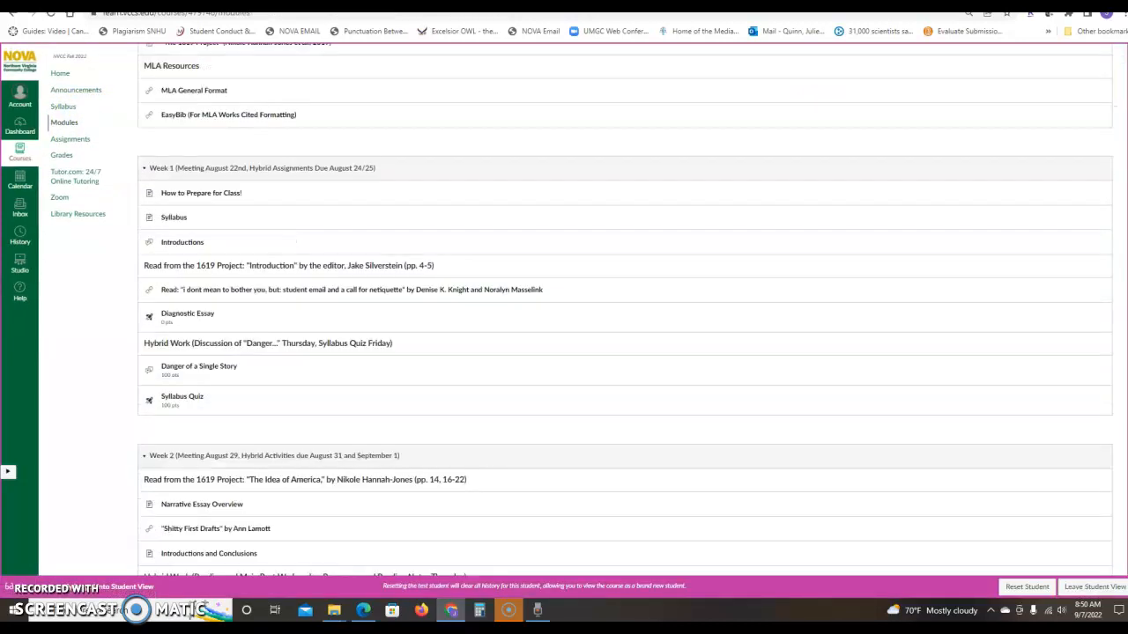
scroll(626, 308, down, 1)
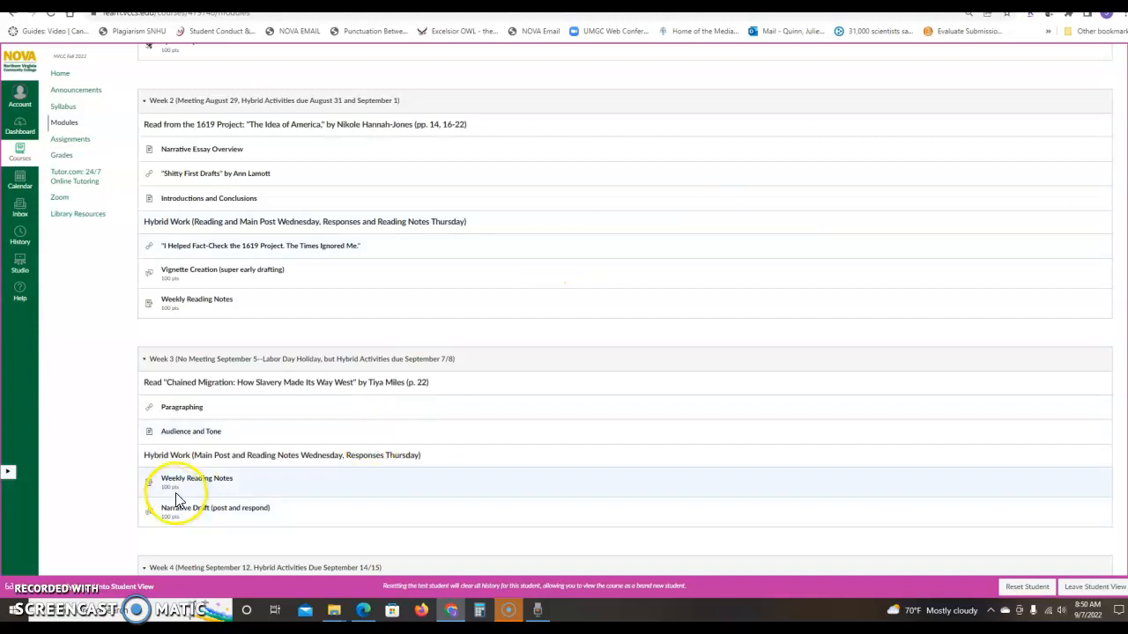
click(200, 483)
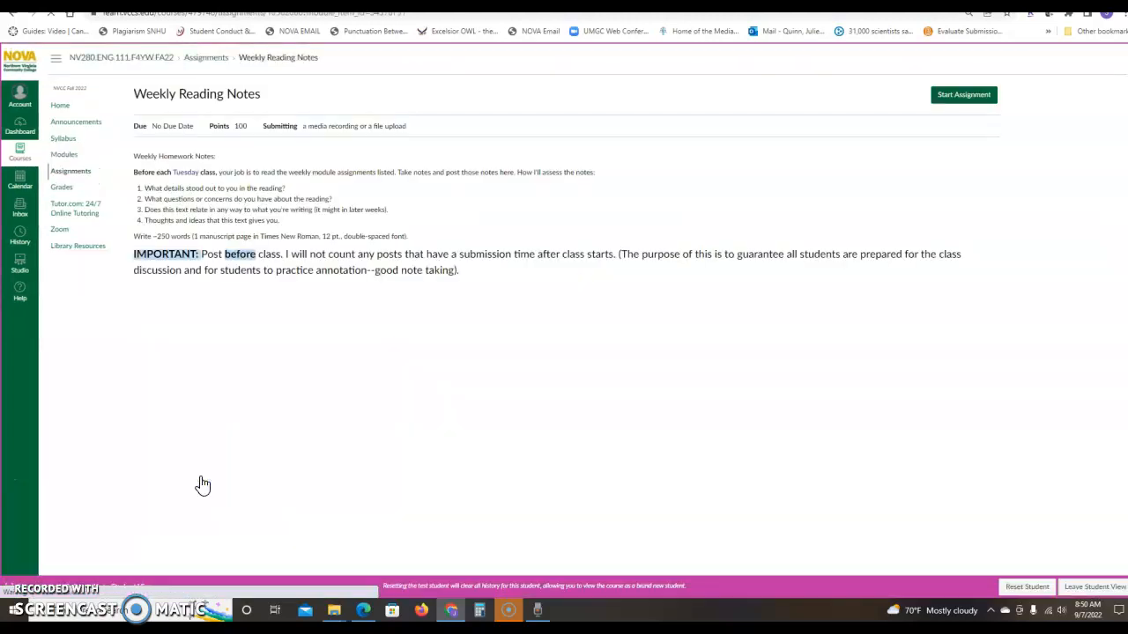
Start the Weekly Reading Notes assignment and choose Vignette practice.docx as its file upload.
click(972, 96)
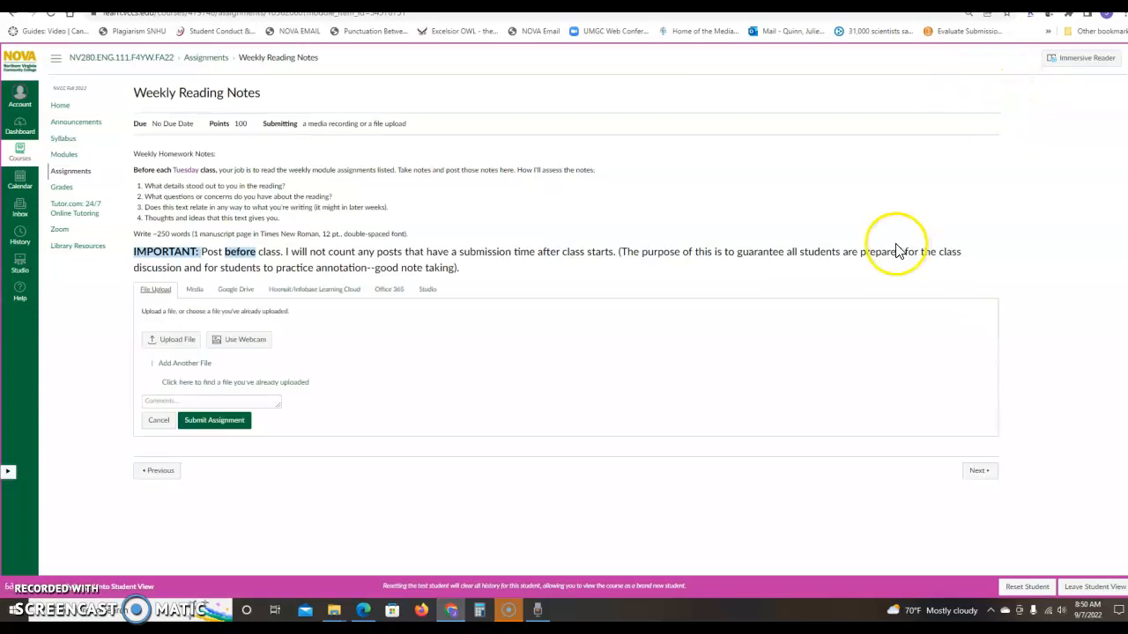
click(176, 347)
click(174, 346)
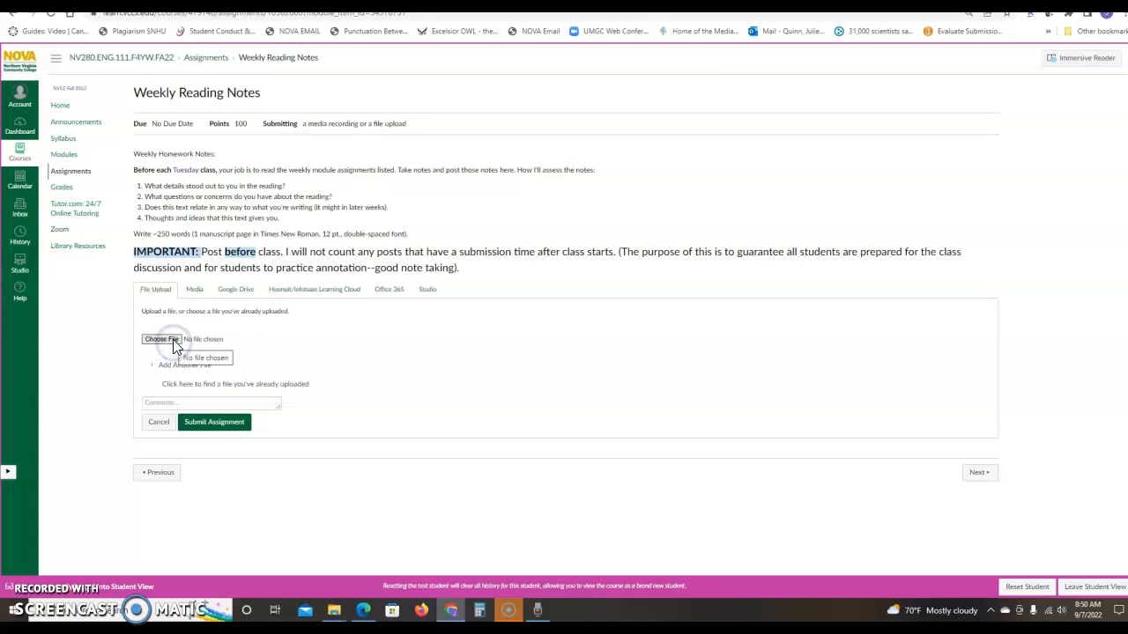
double_click(326, 281)
click(217, 423)
click(250, 176)
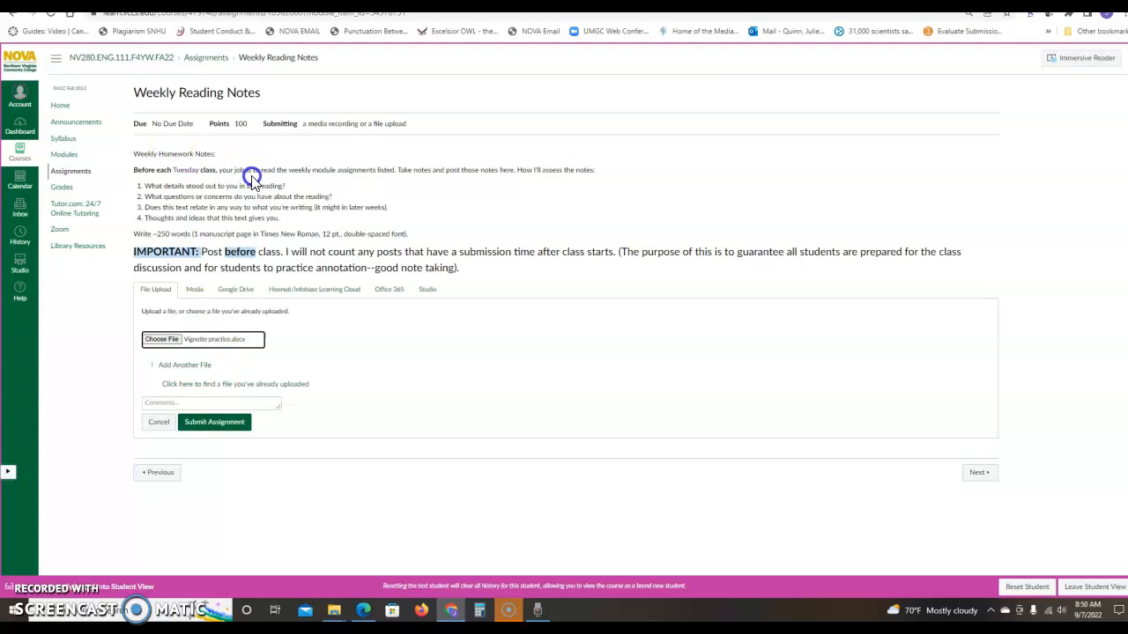
drag(215, 253, 299, 264)
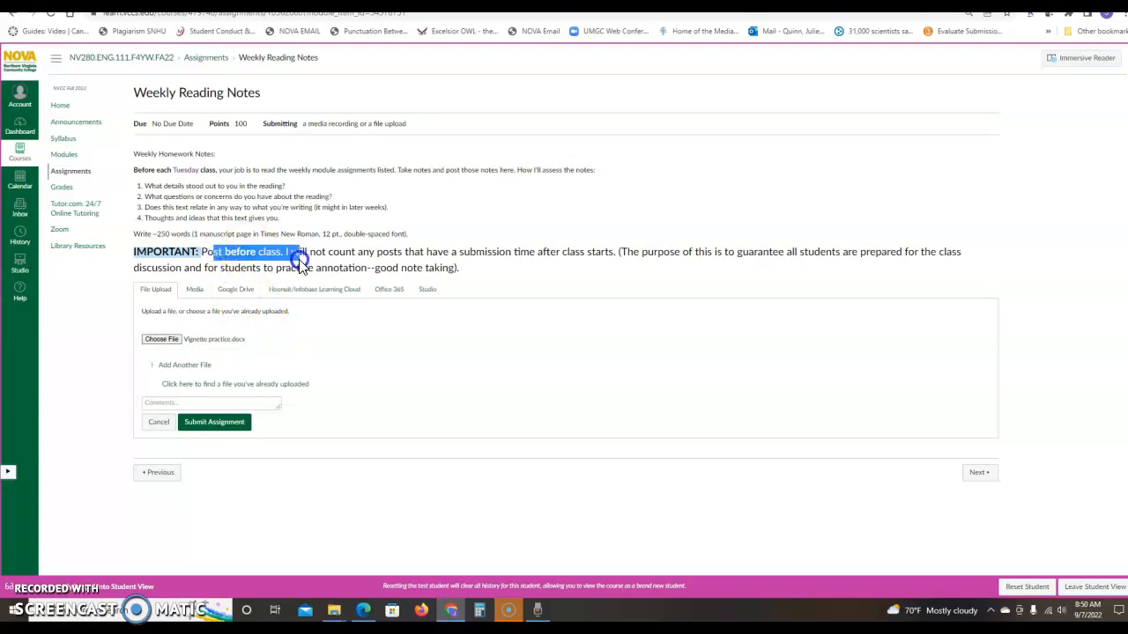
click(299, 265)
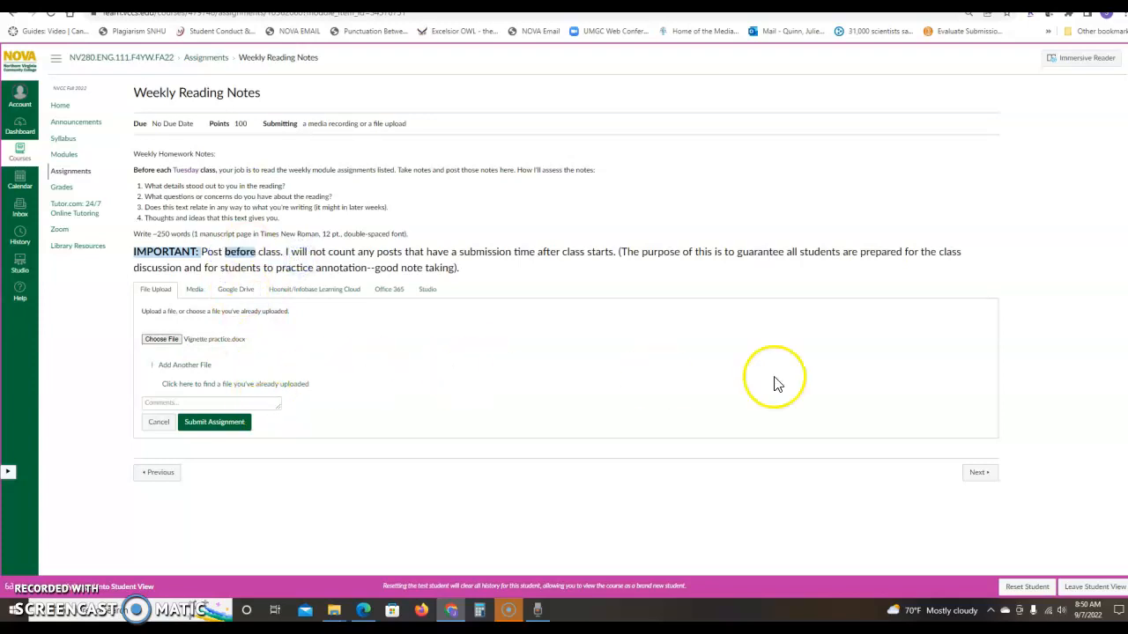